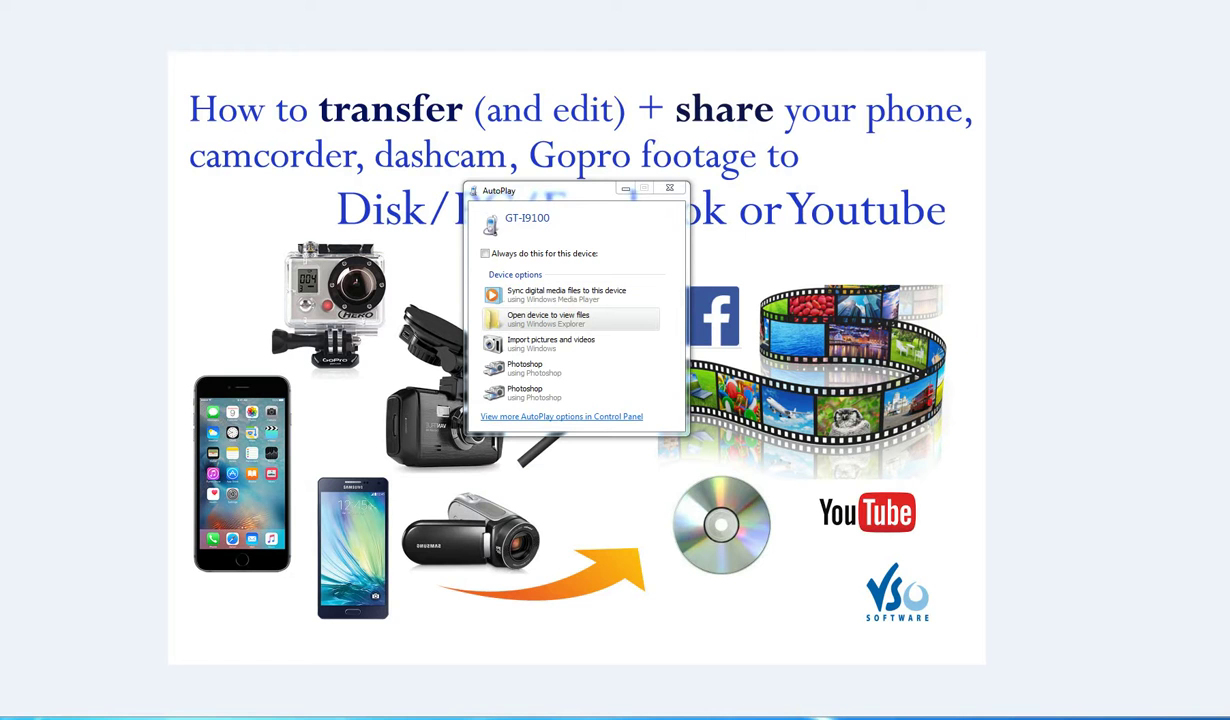
Exit the full-screen title slide to reveal the AutoPlay prompt for the GT-I9100 phone
key("Escape")
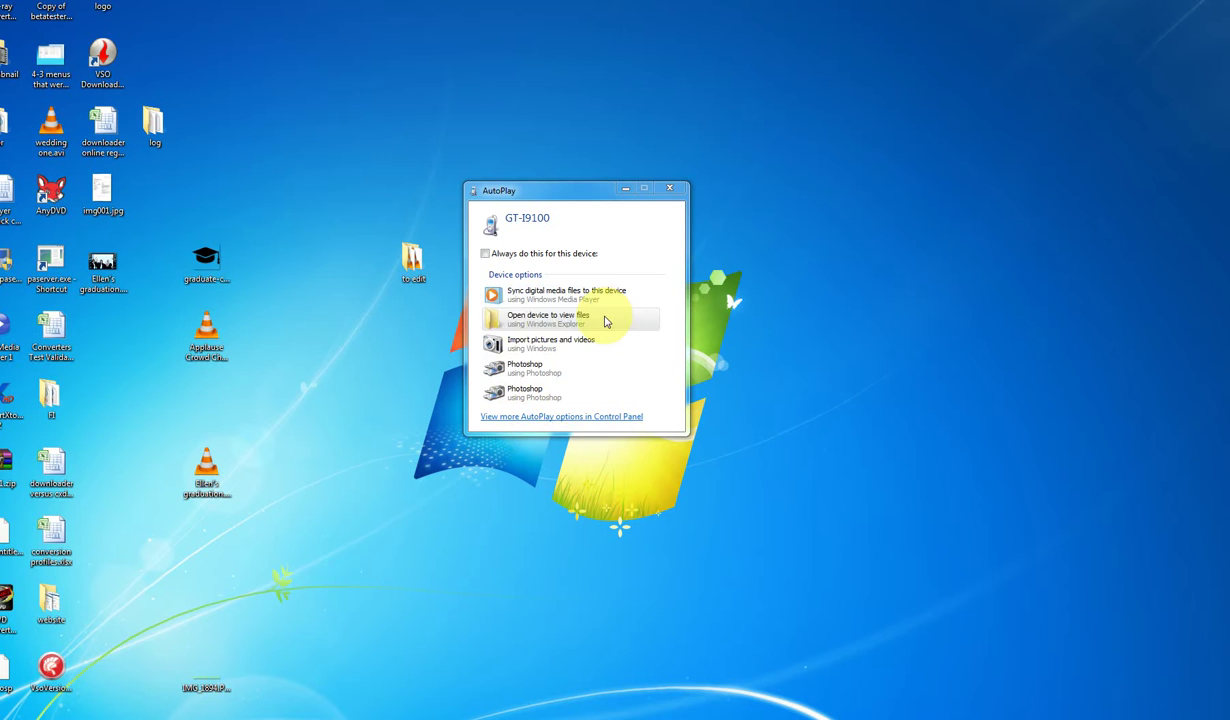
Browse the GT-I9100 phone's storage down to DCIM > Camera, listing its 101 photos and videos
left_click(550, 321)
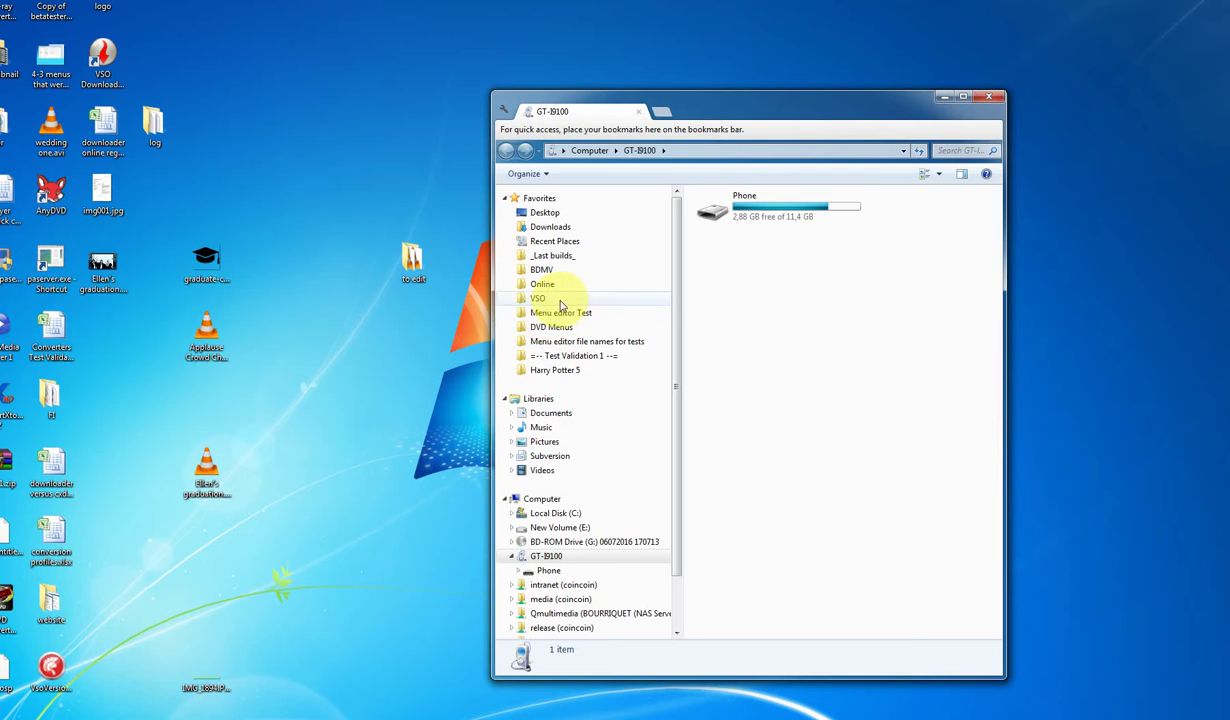
double_click(750, 205)
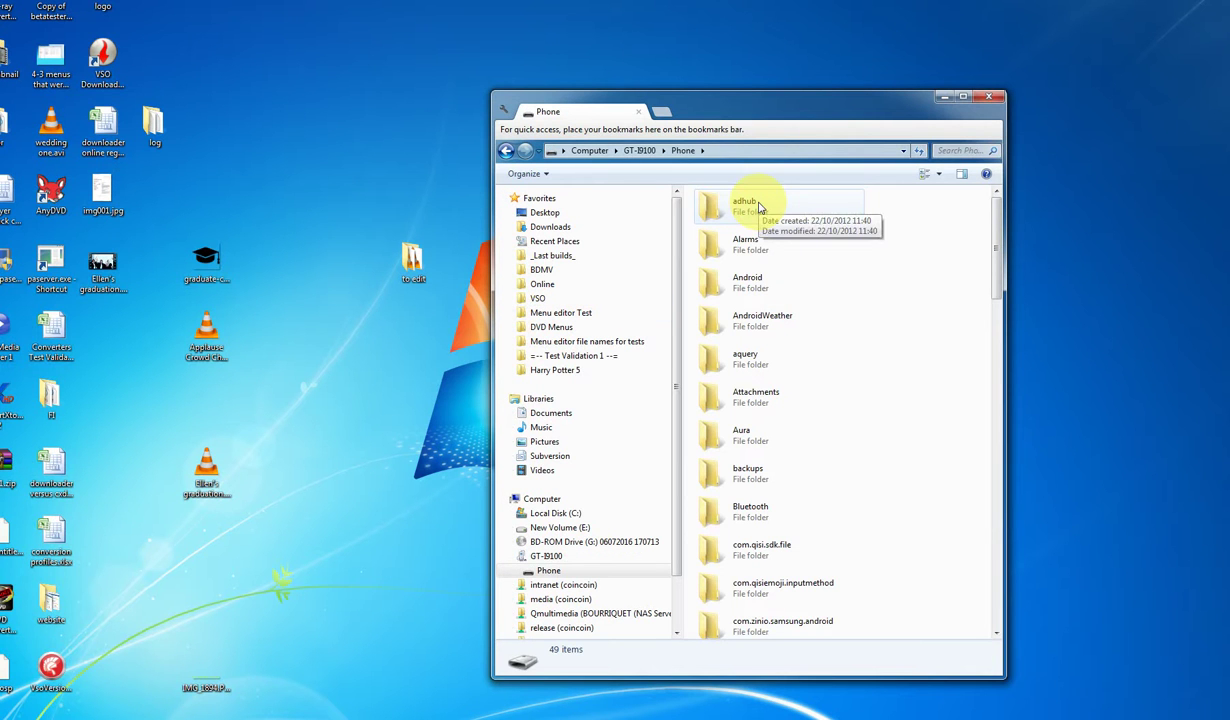
left_click(754, 530)
scroll(837, 572, "down", 2)
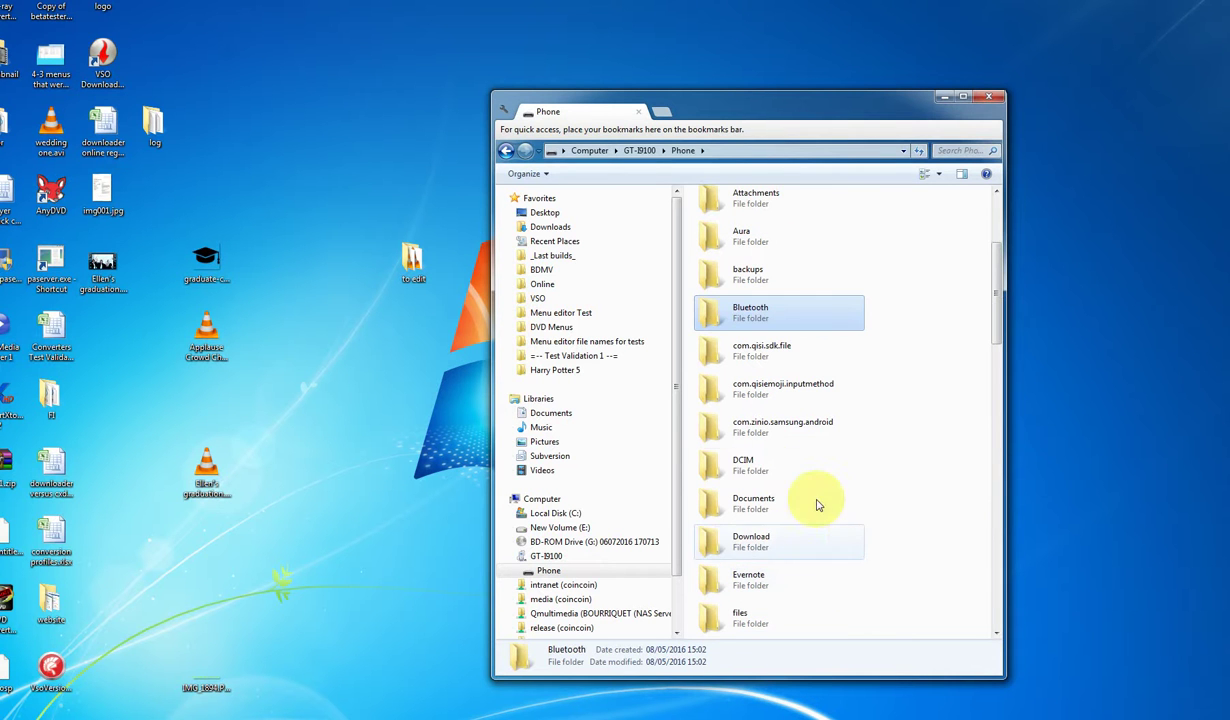
left_click(758, 467)
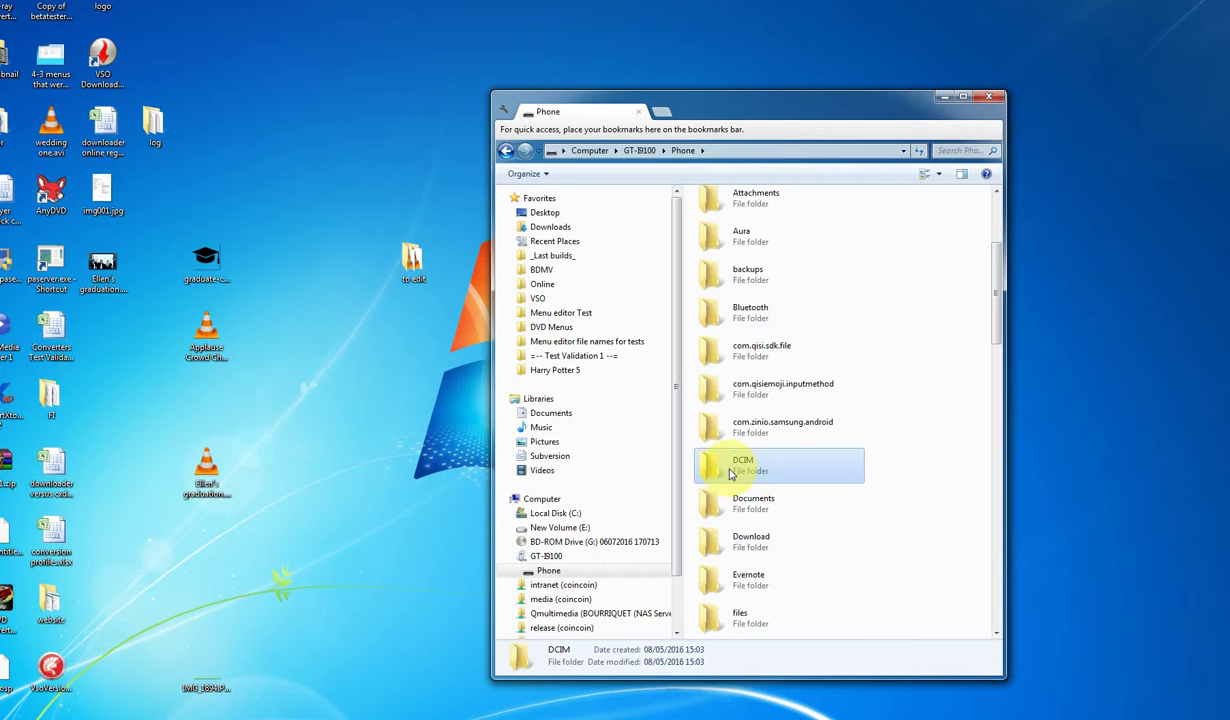
double_click(730, 472)
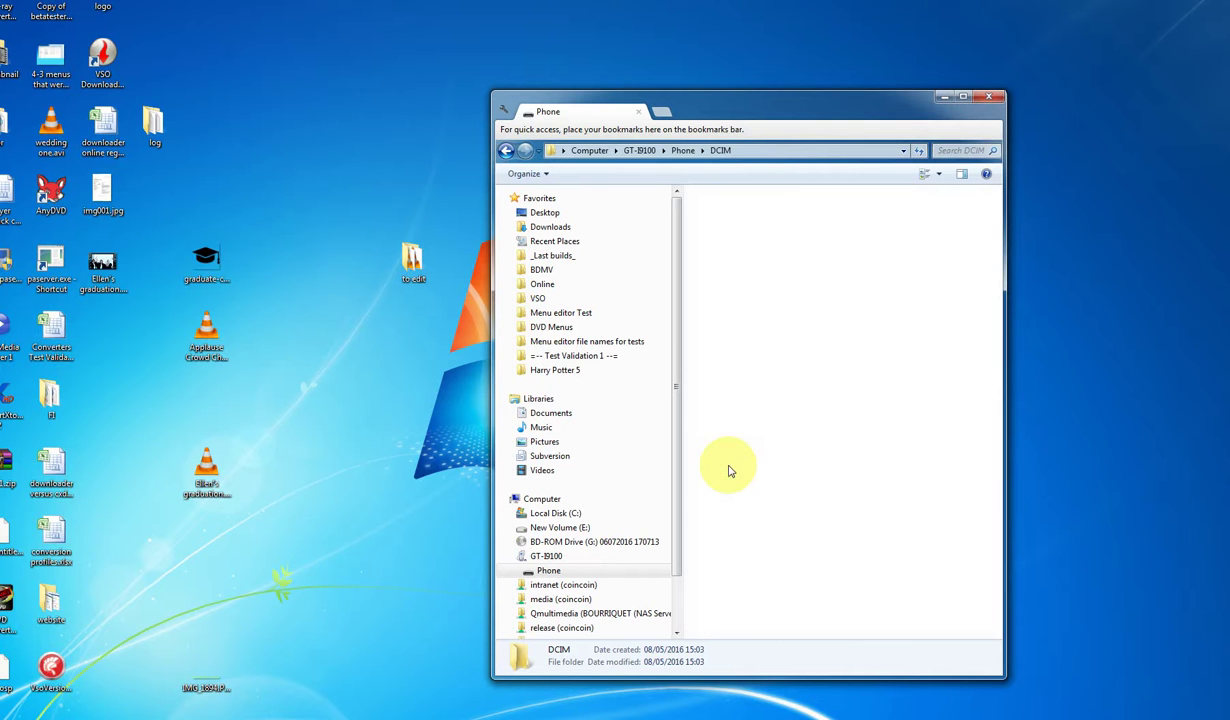
double_click(730, 200)
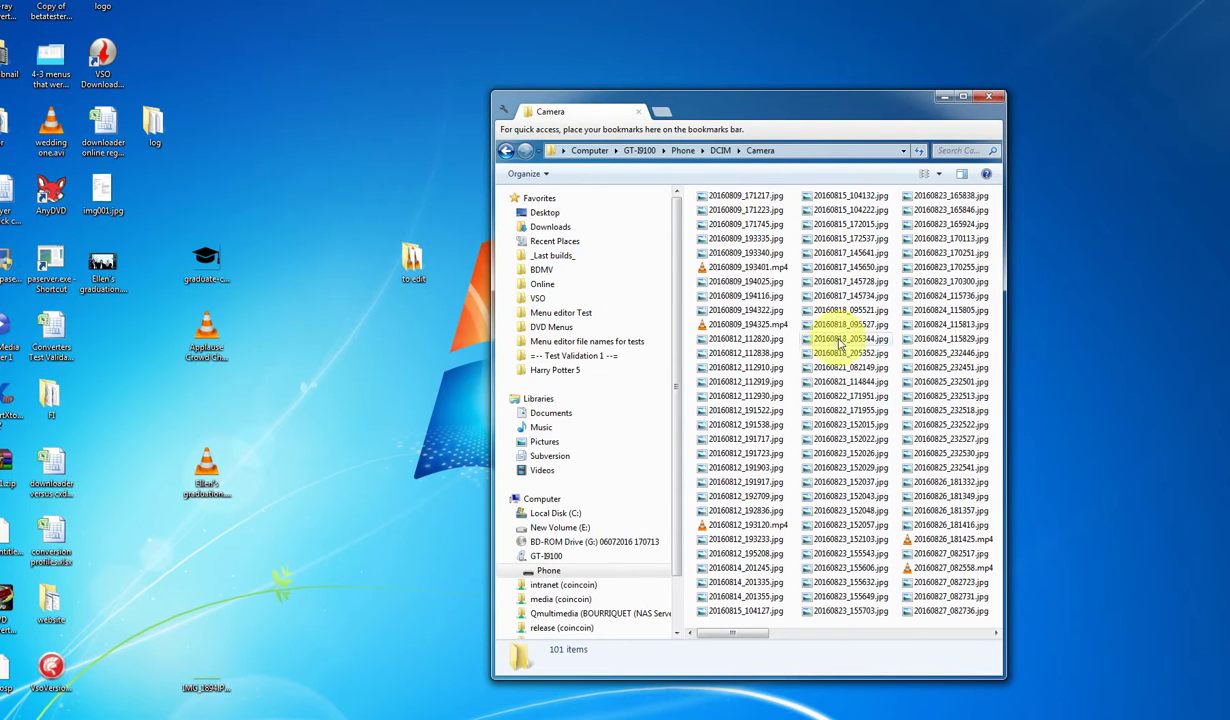
Select photos 20160809_171217.jpg and 20160809_171223.jpg and drag them toward the desktop
left_click(739, 200)
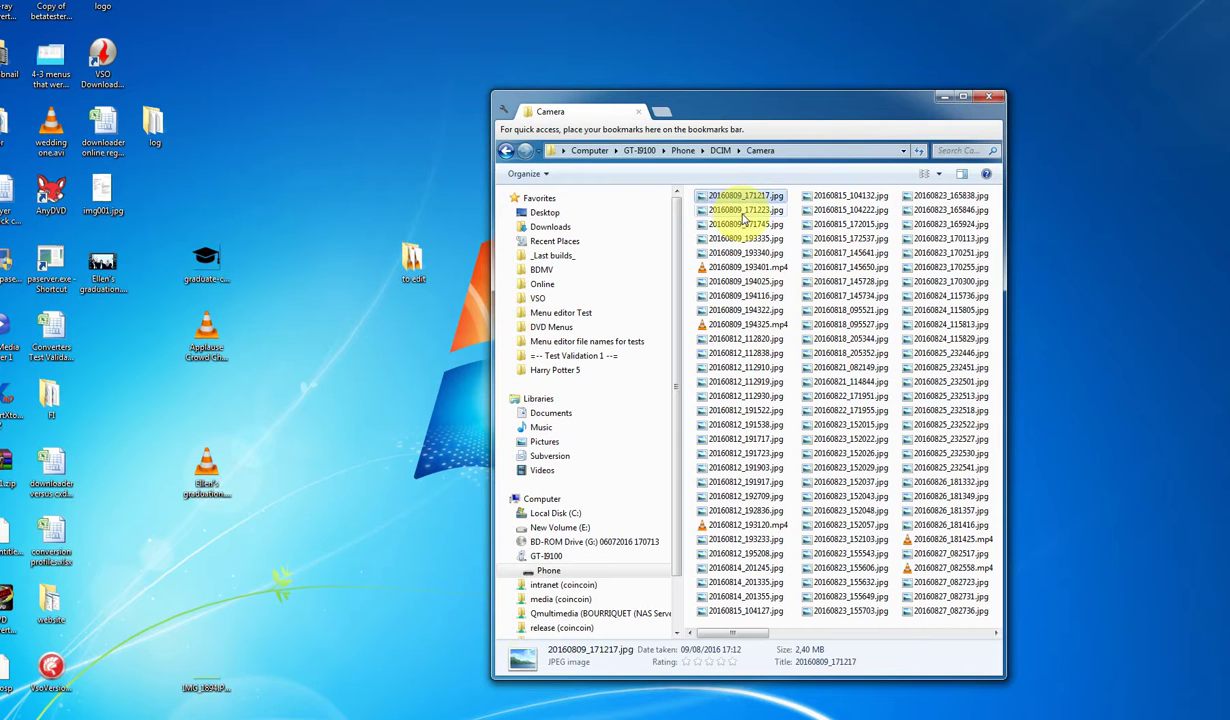
left_click(742, 211, "ctrl")
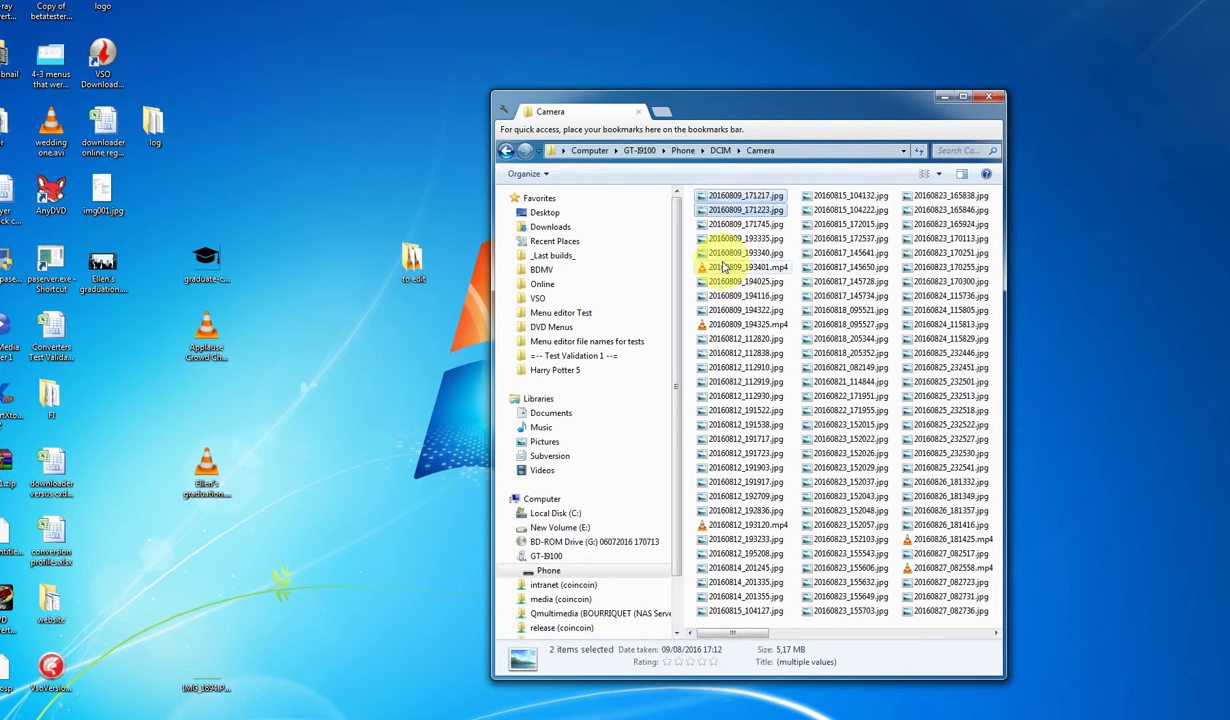
left_click_drag(739, 209, 690, 208)
Open the desktop's to edit folder holding two videos, then close its view
left_click(405, 268)
double_click(405, 268)
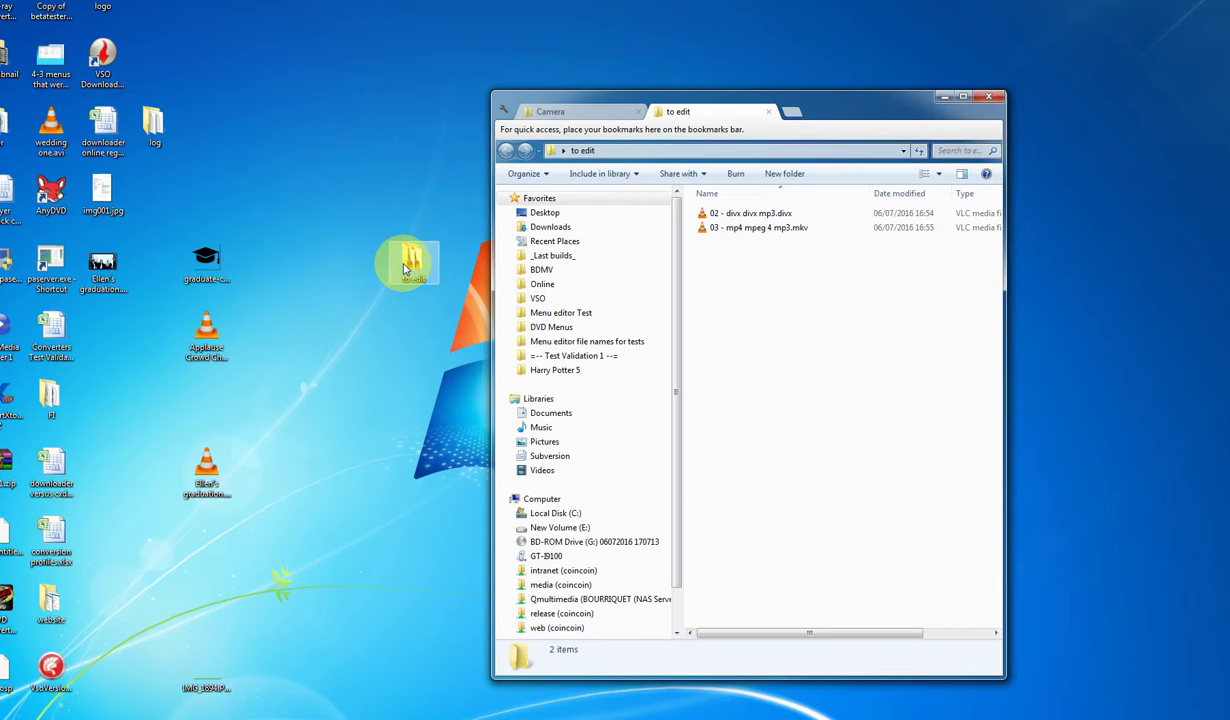
left_click(772, 111)
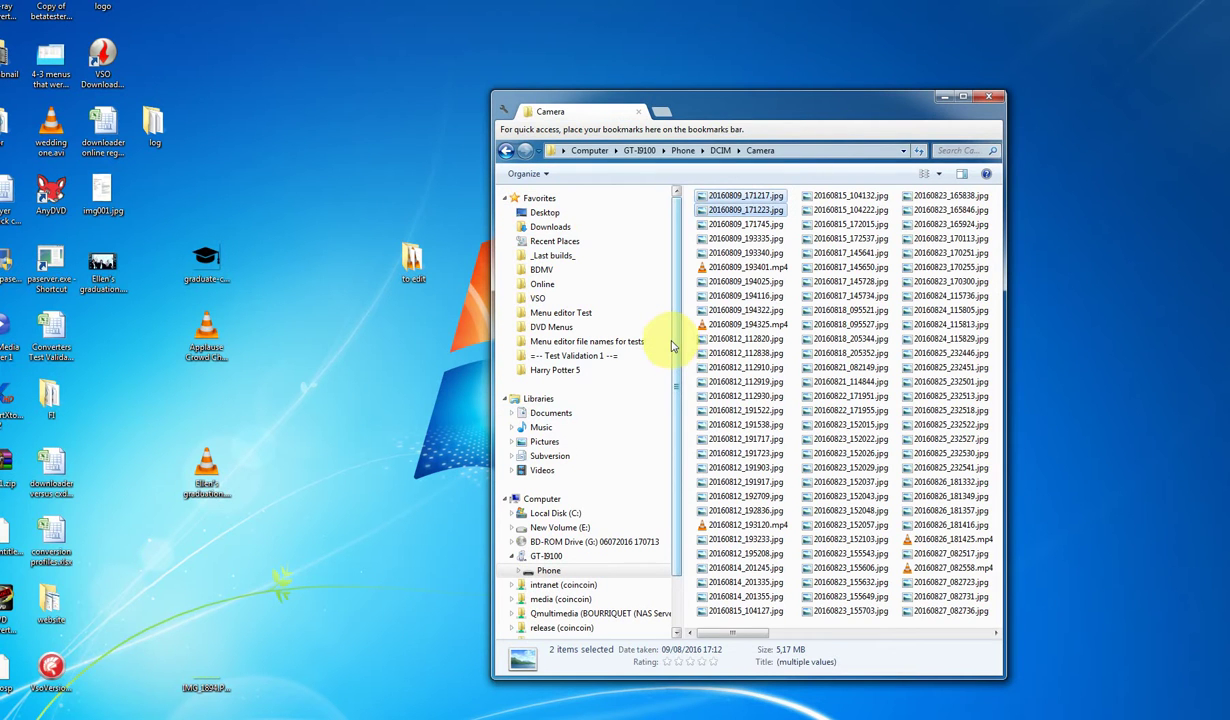
Go through Computer and GT-I9100 to BD-ROM Drive (G:), showing its seven video files
scroll(659, 330, "down", 2)
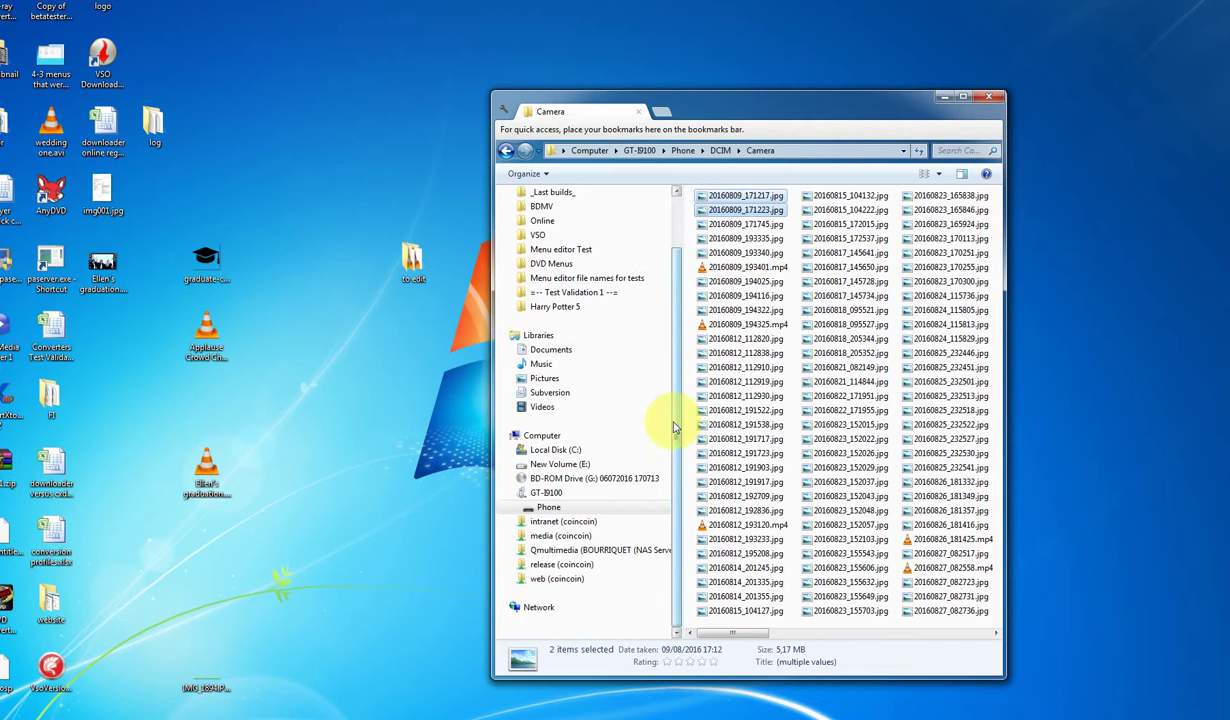
left_click(542, 436)
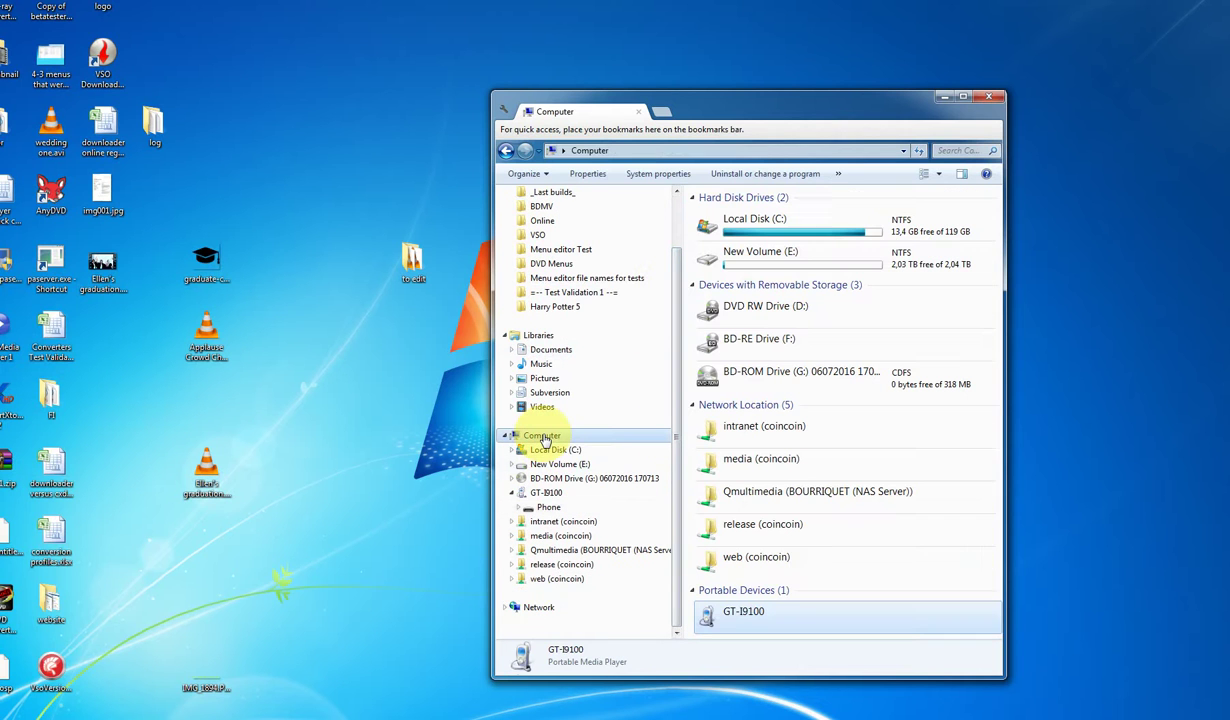
left_click(546, 493)
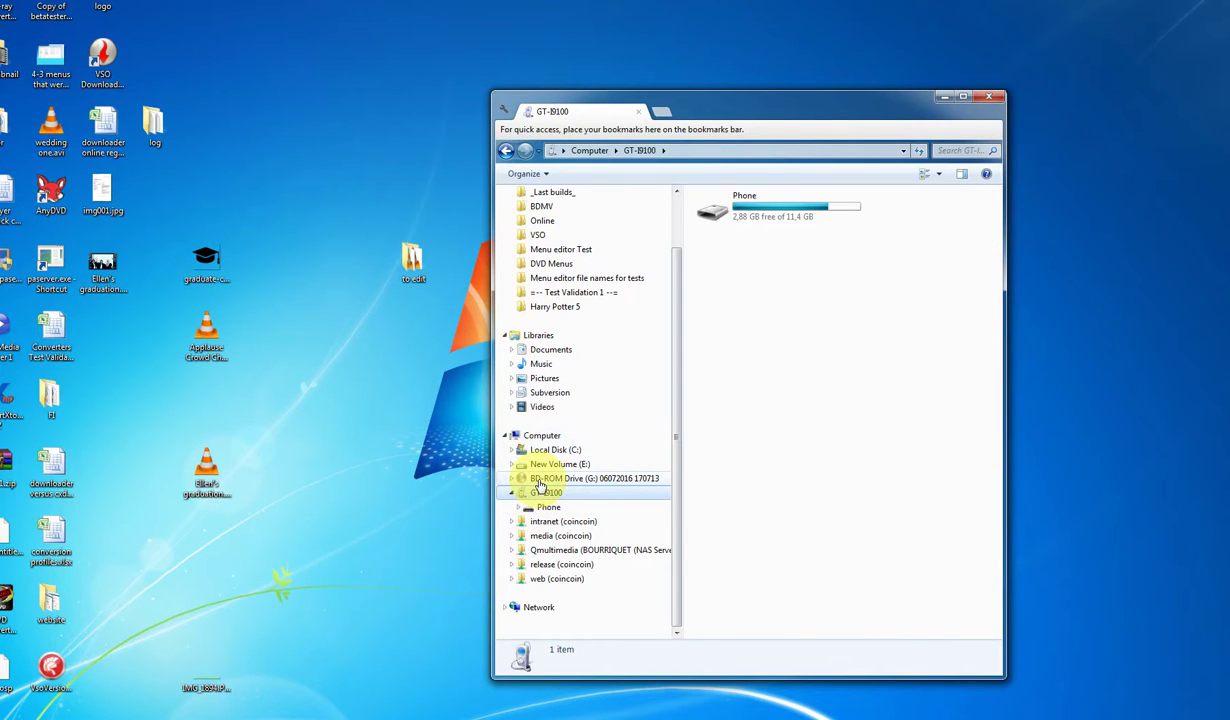
left_click(540, 479)
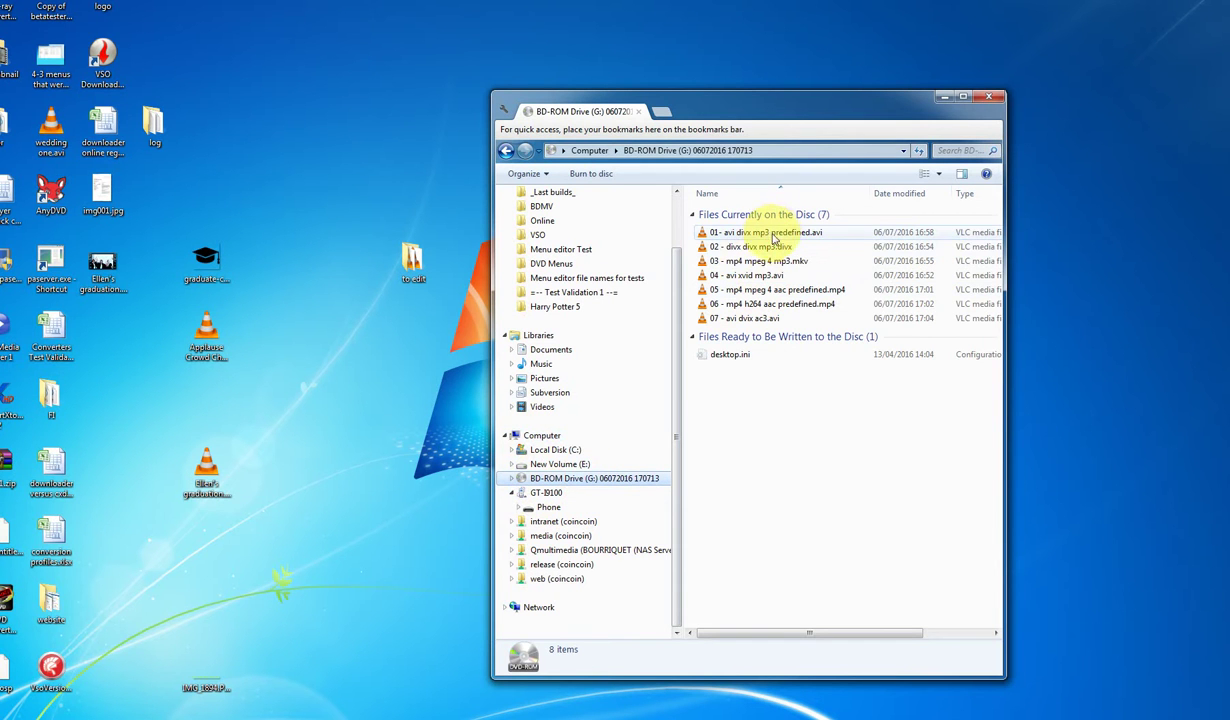
Copy disc files 06 and 07 - avi dvix ac3.avi into the to edit folder, then close the disc window
left_click_drag(745, 231, 585, 478)
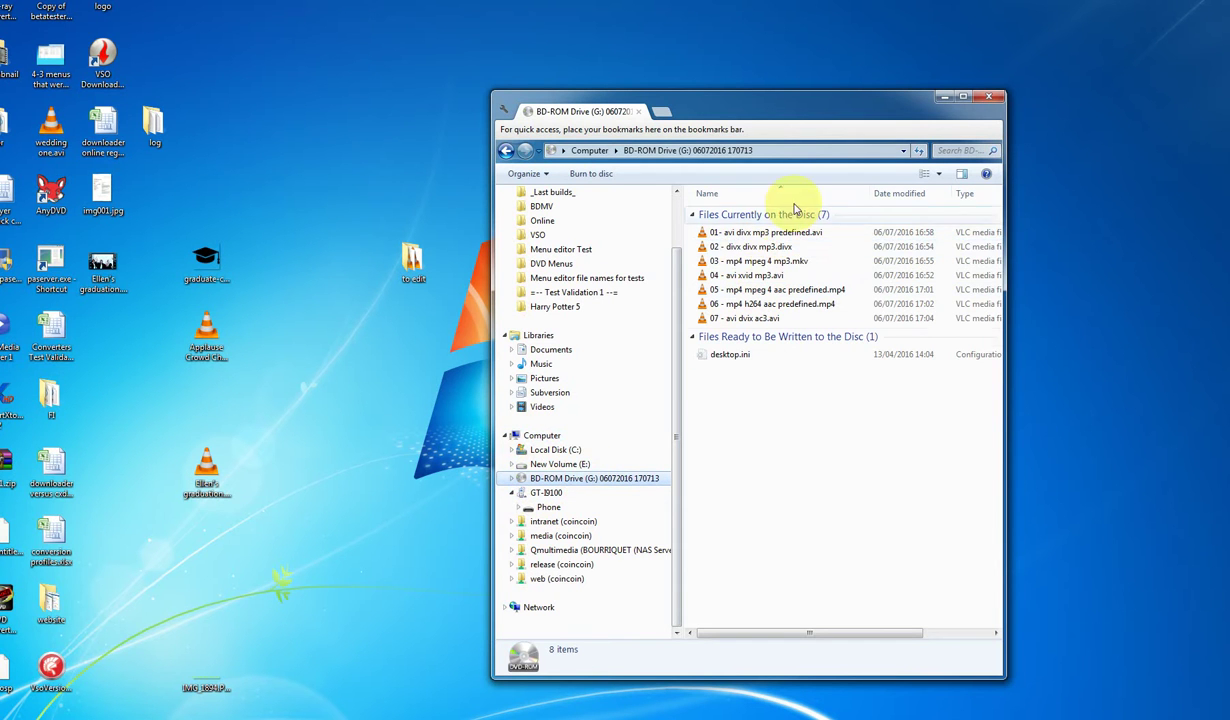
left_click(751, 237)
left_click(757, 247, "ctrl")
left_click(730, 261, "ctrl")
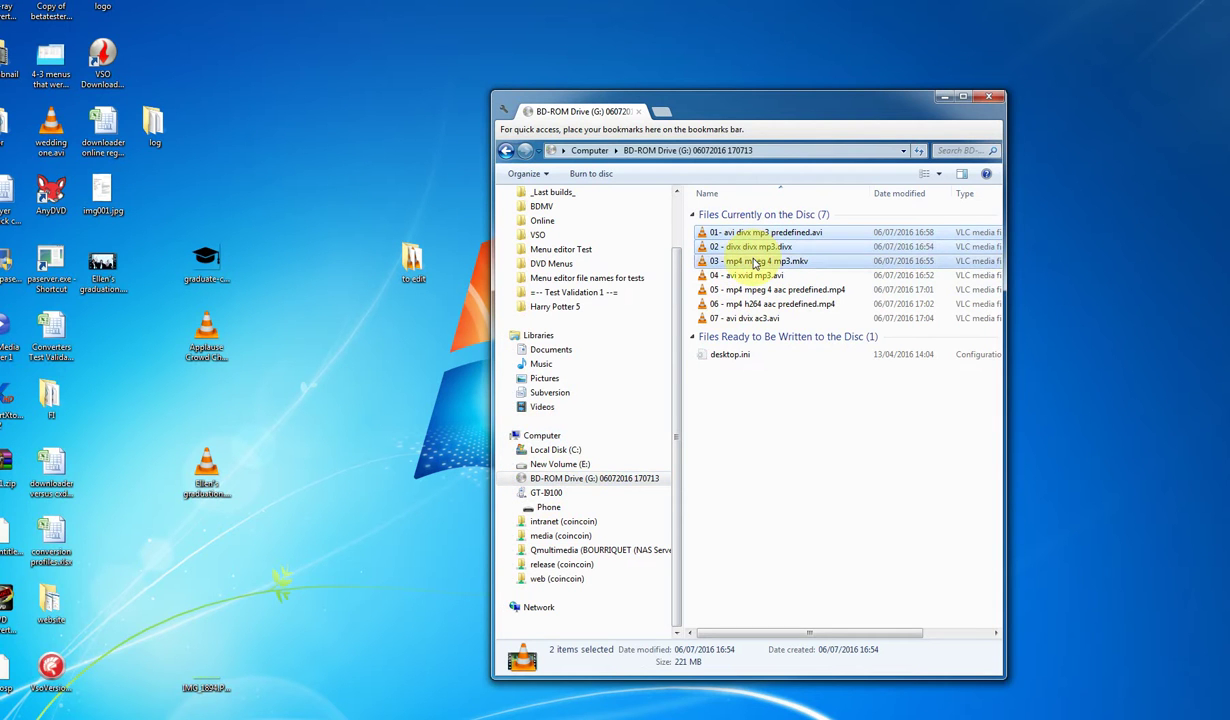
left_click(745, 319)
left_click(745, 303, "ctrl")
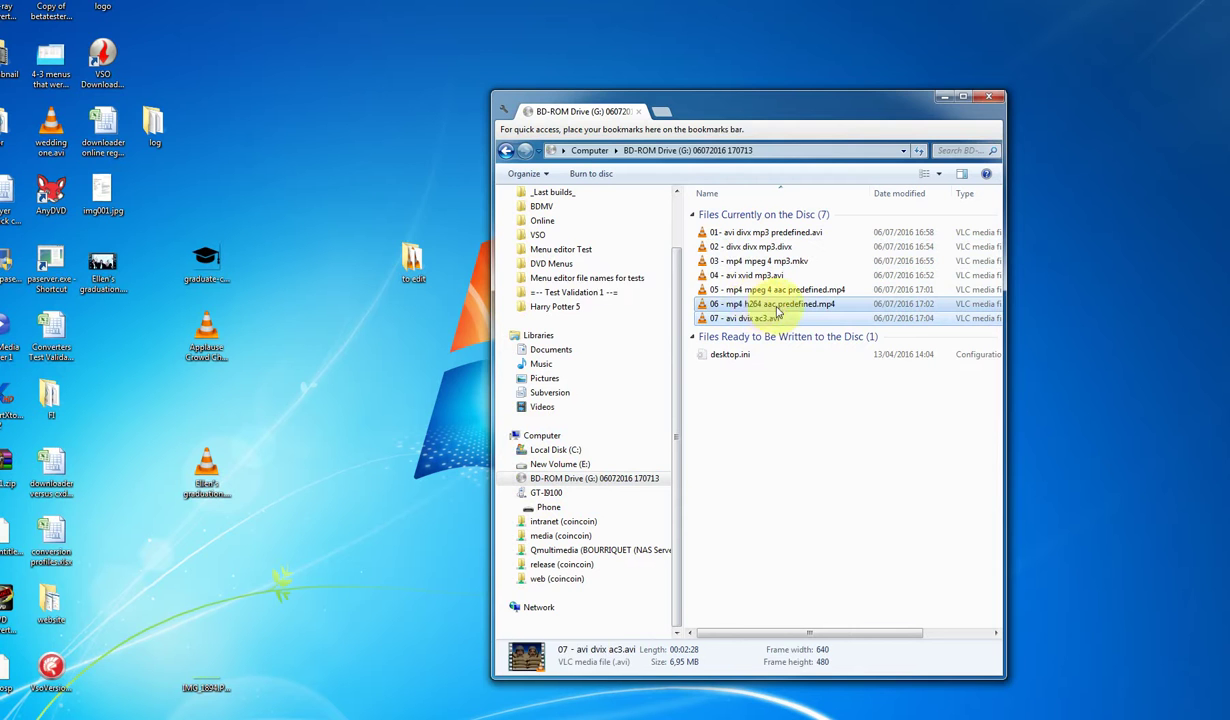
left_click_drag(745, 303, 420, 270)
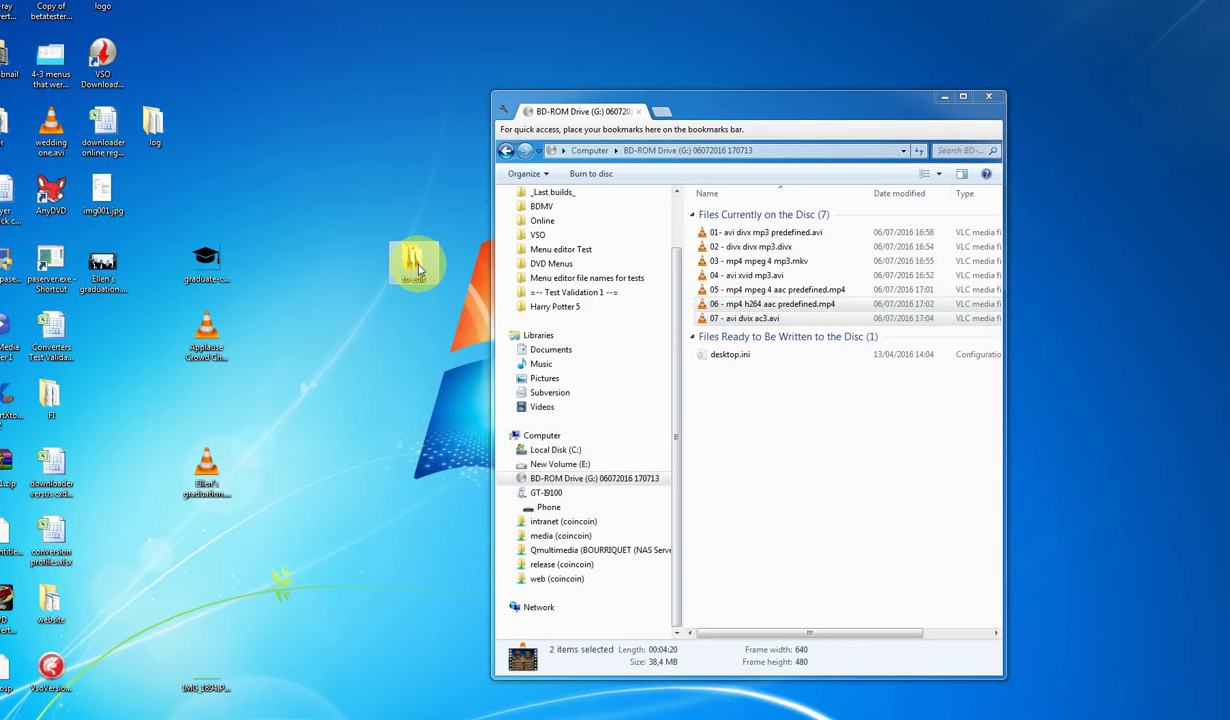
left_click(992, 97)
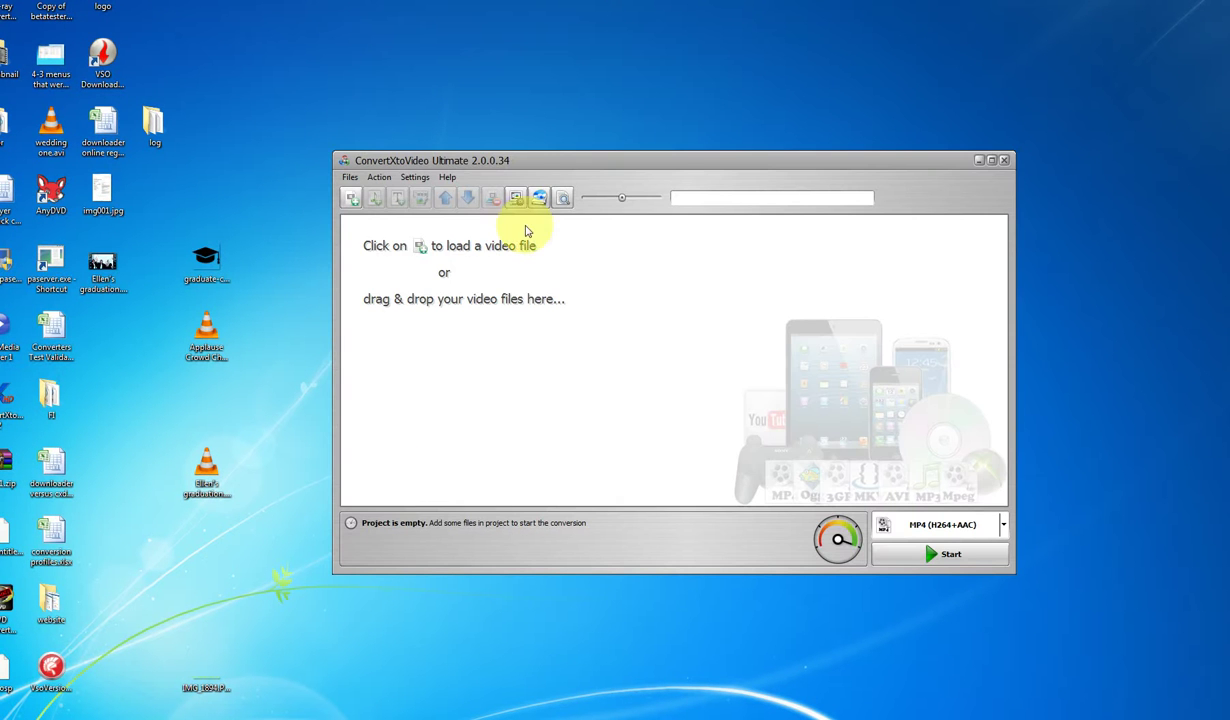
Add Ellen's graduation.mov (11 s) to the project and show the output profile list
left_click(355, 199)
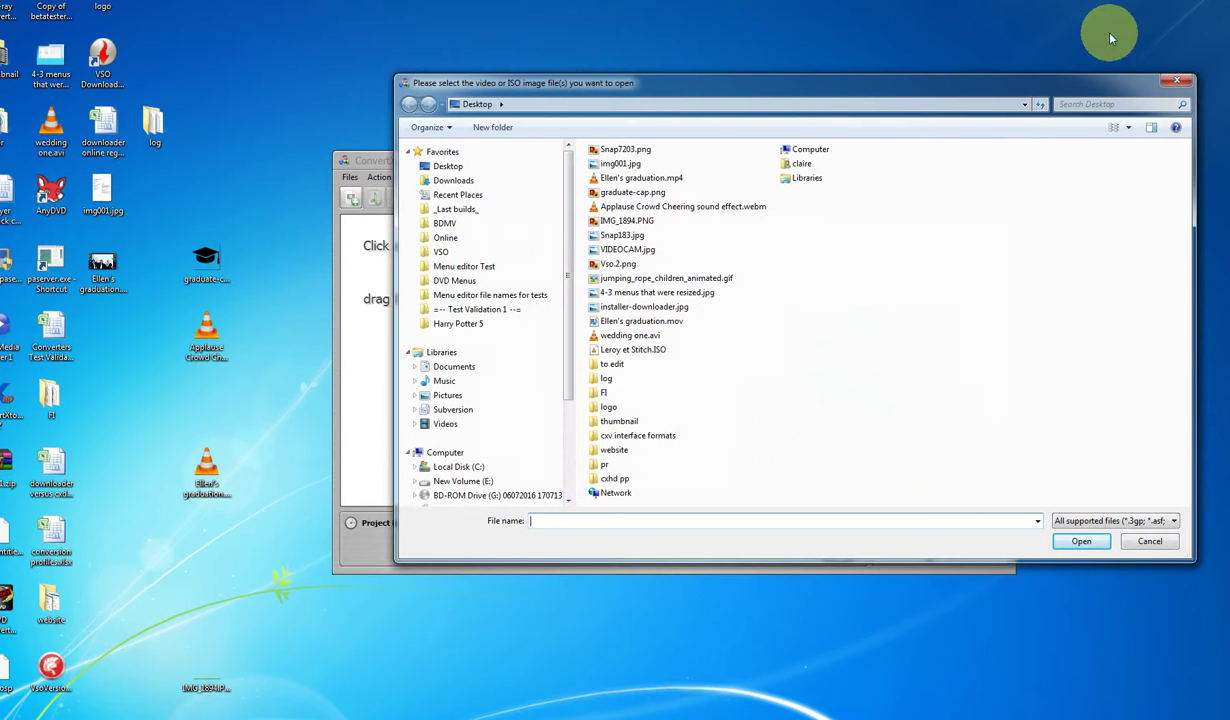
left_click(1176, 81)
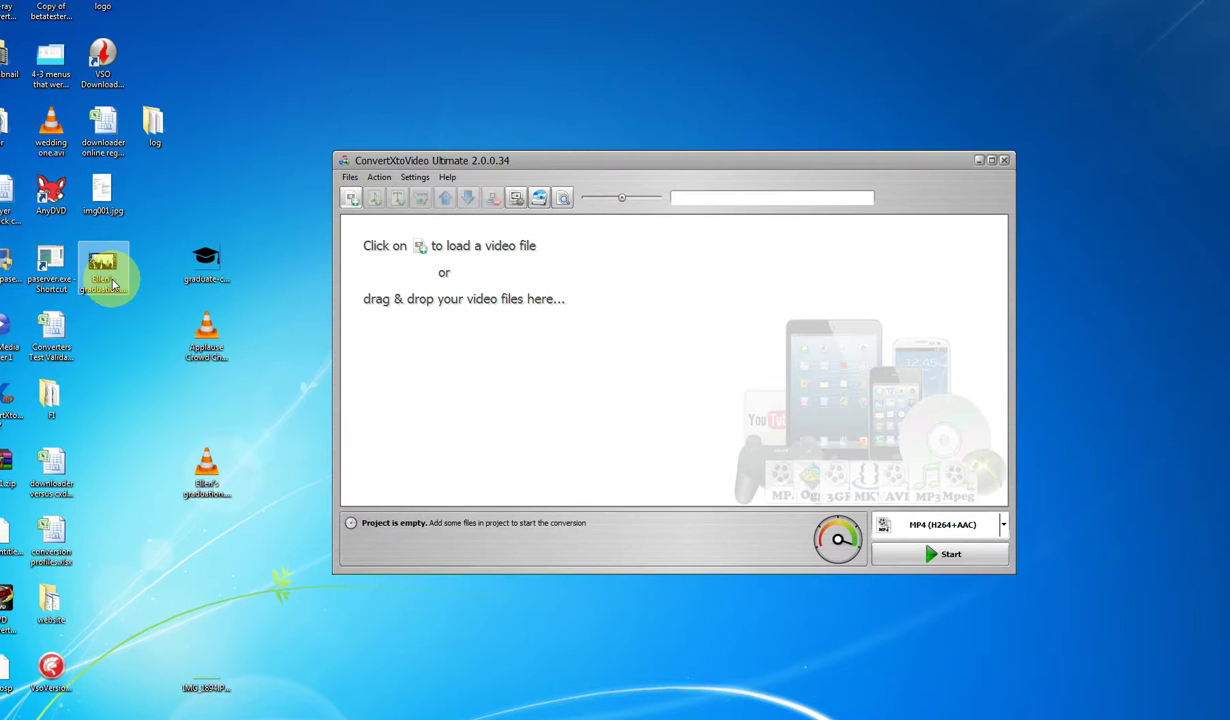
left_click_drag(105, 275, 482, 290)
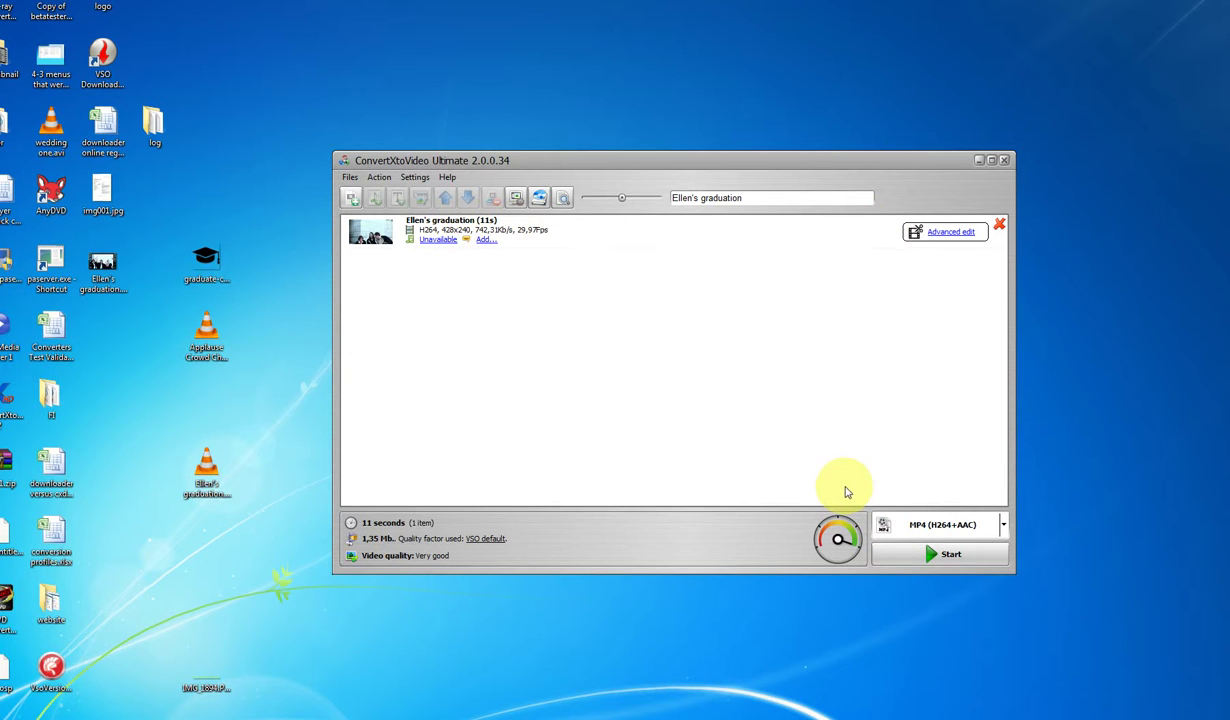
left_click(942, 524)
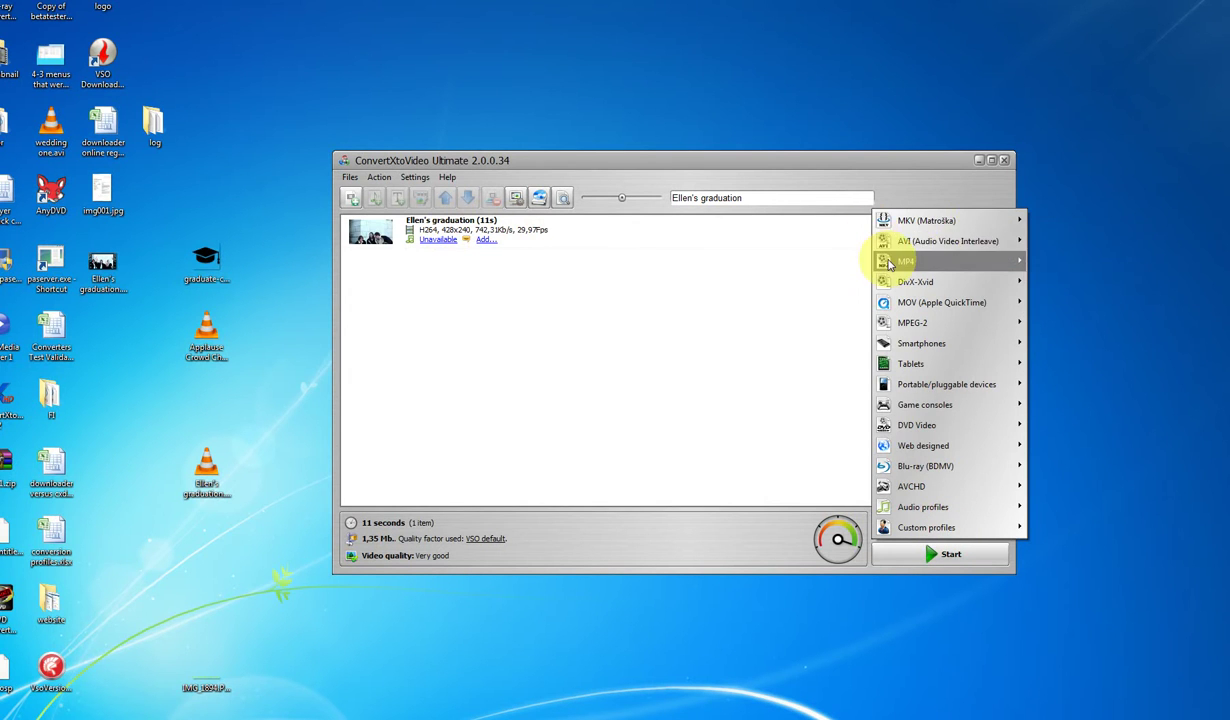
Pick MP4 (H264+AAC) under the MP4 profiles for the 11-second graduation clip
mouse_move(888, 265)
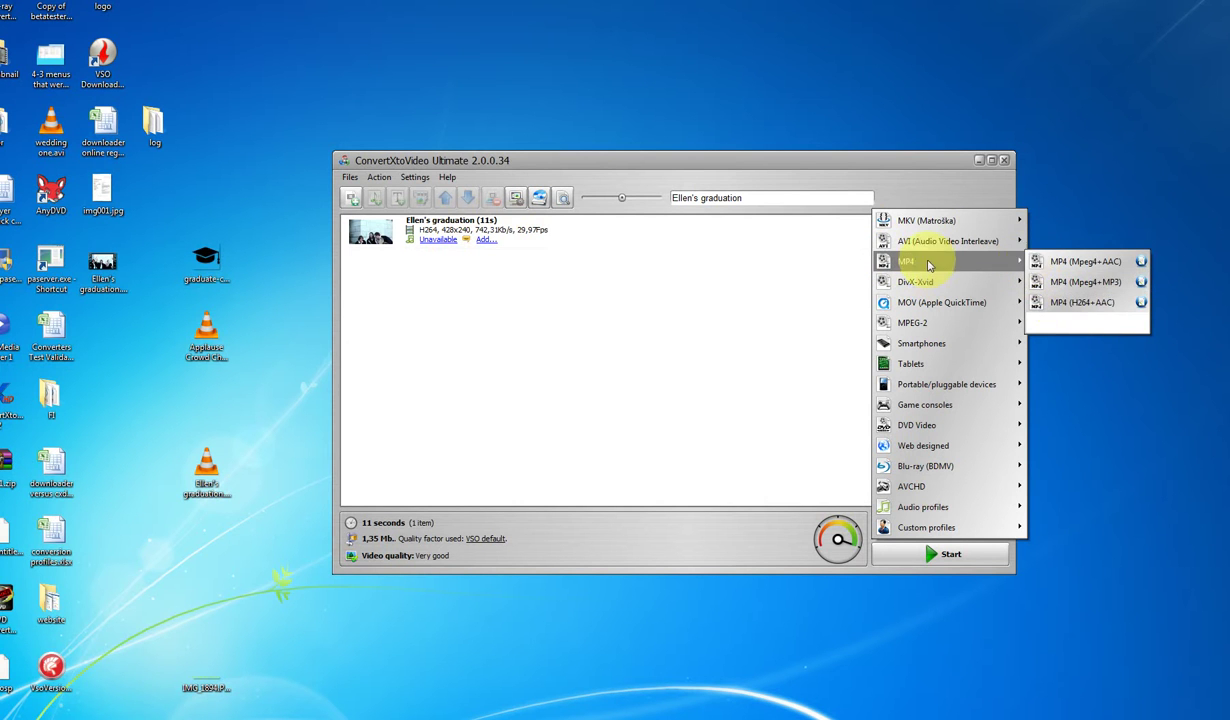
left_click(837, 289)
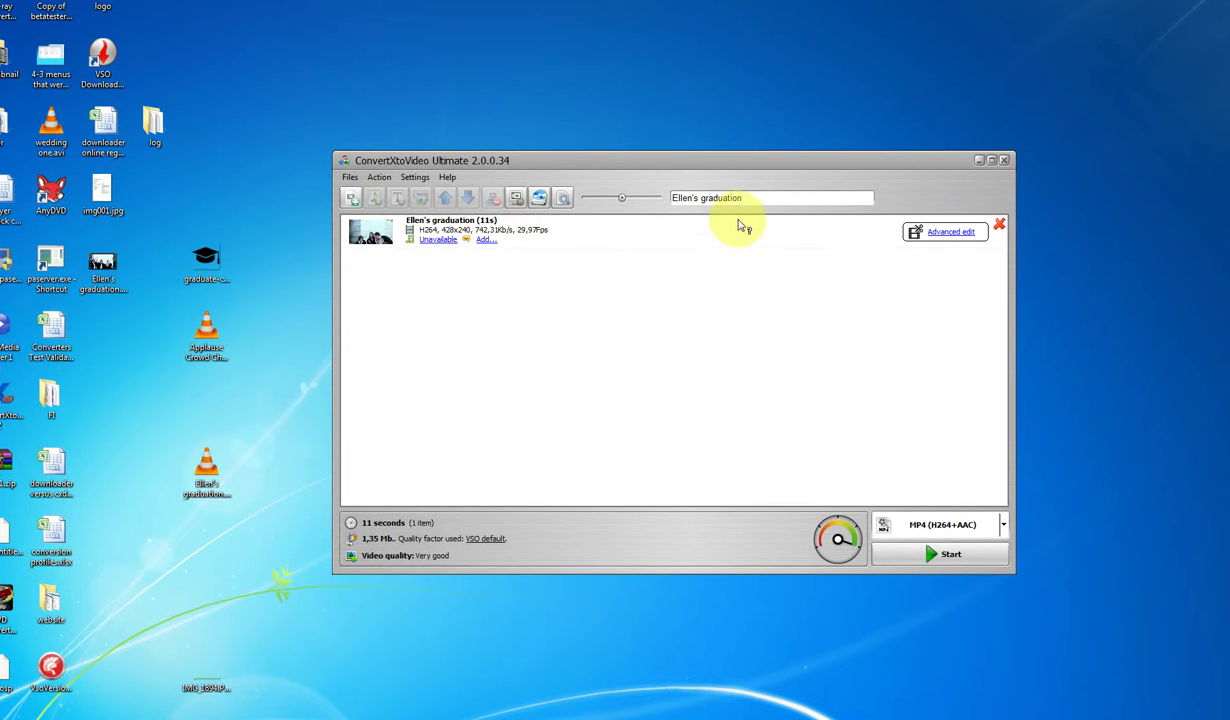
In Advanced edit, cut the opening segment from 00:00:00.000 to 00:00:01.022
left_click(929, 236)
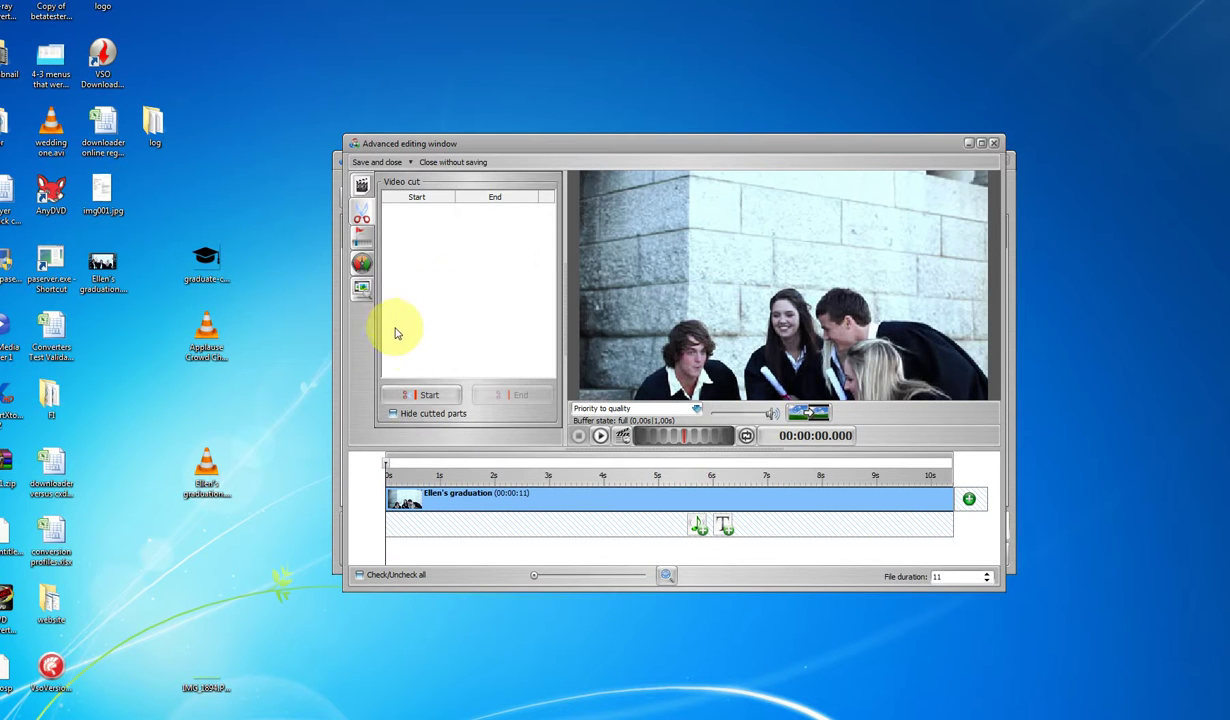
left_click_drag(530, 146, 530, 275)
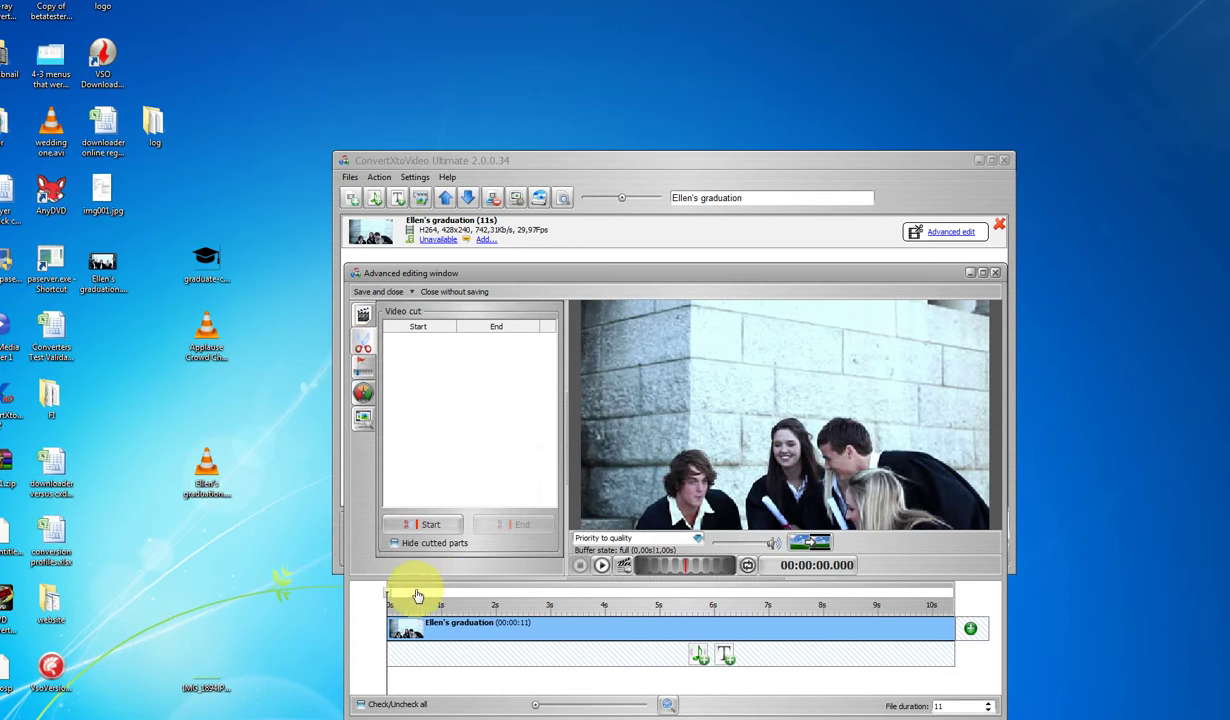
left_click(410, 524)
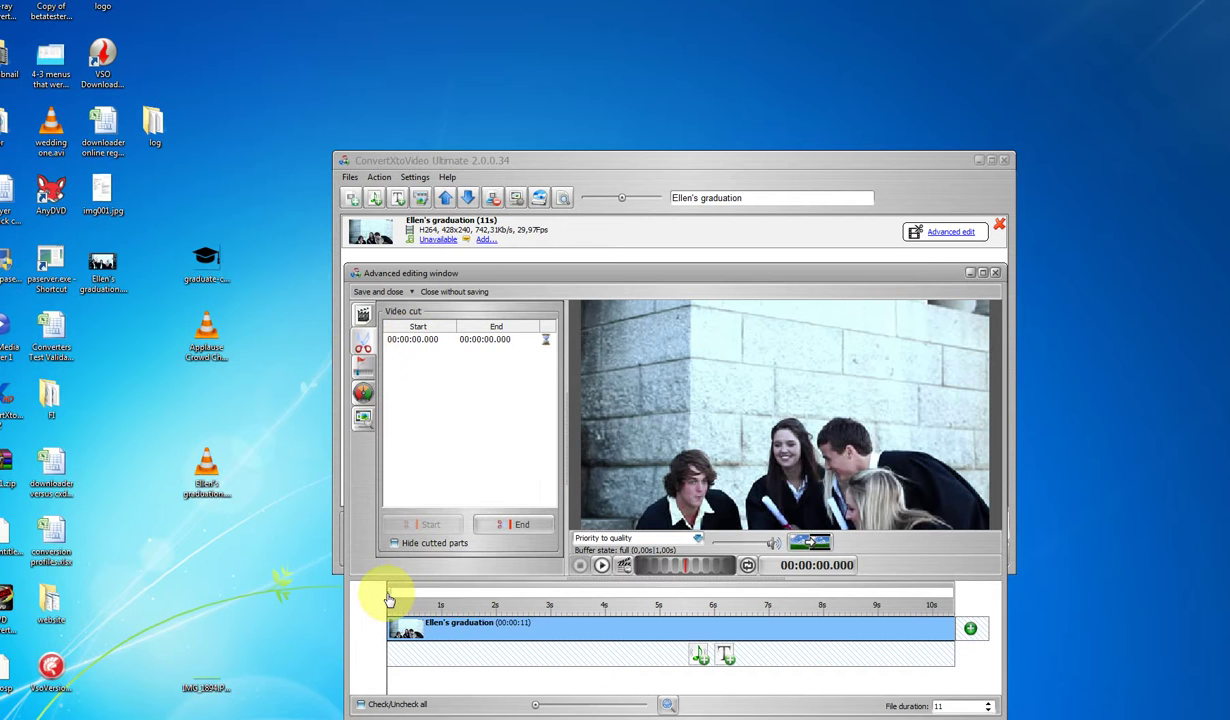
left_click_drag(393, 600, 440, 600)
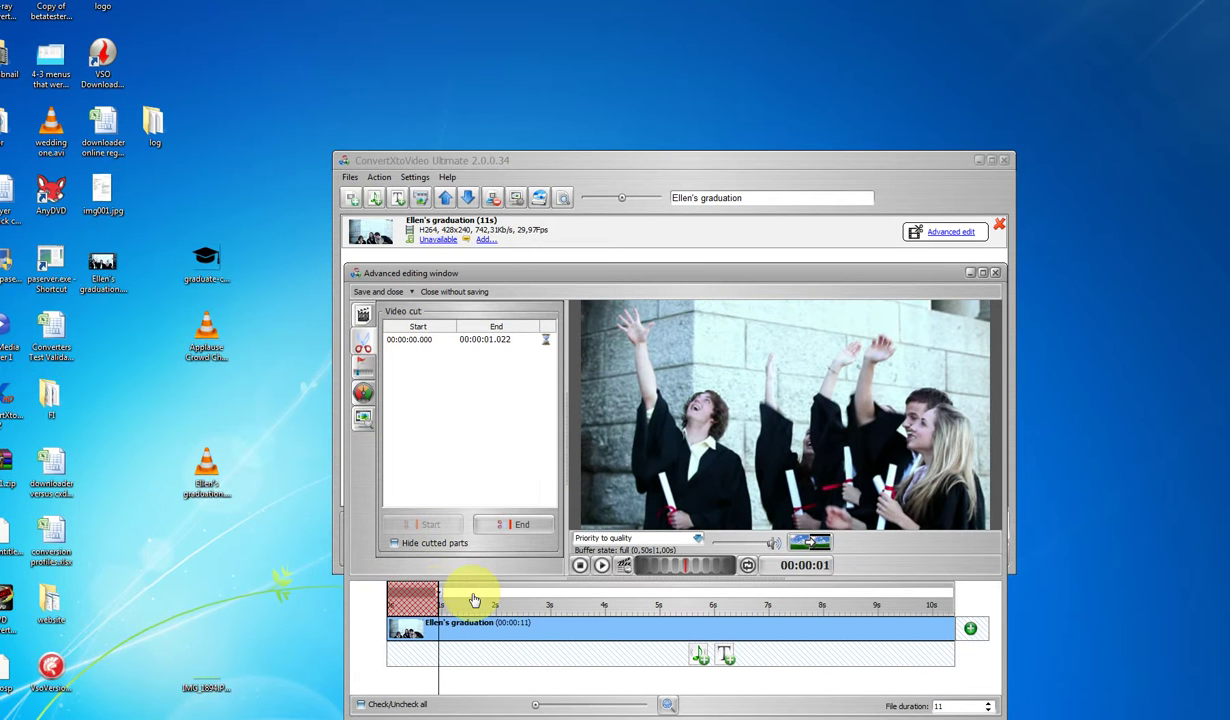
left_click(510, 524)
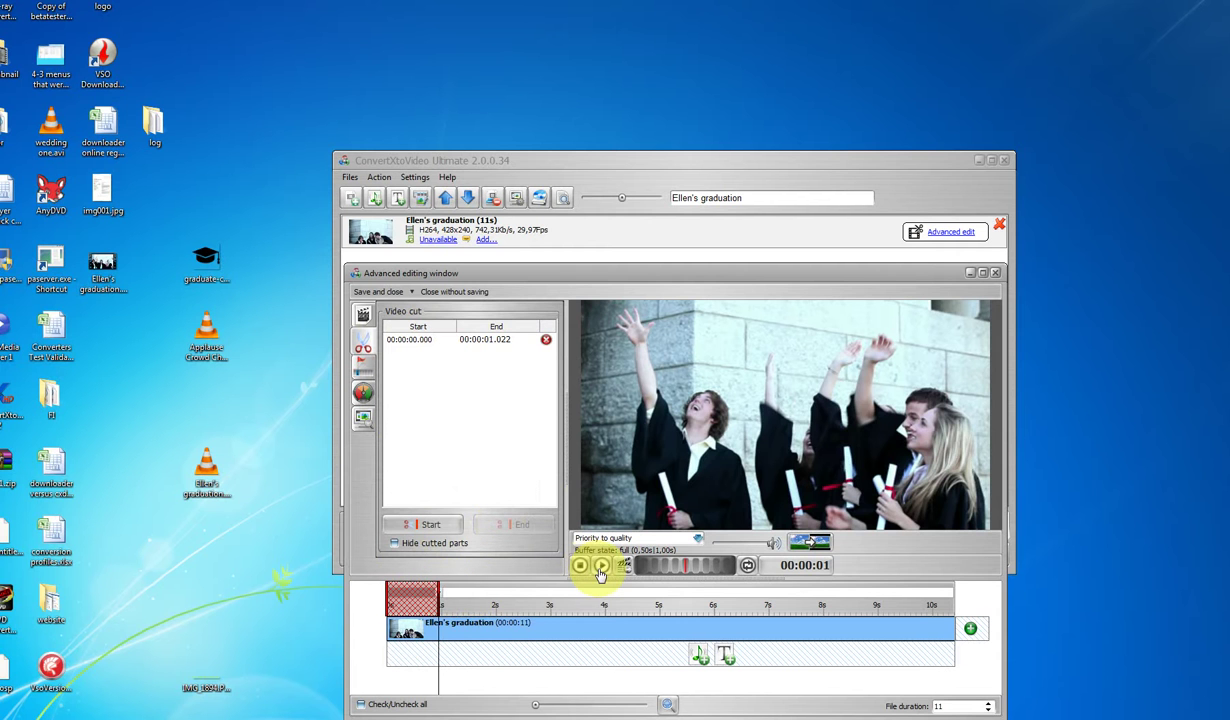
Add a second cut from 00:00:09.076 to the clip's end at 00:00:11.178
left_click(601, 566)
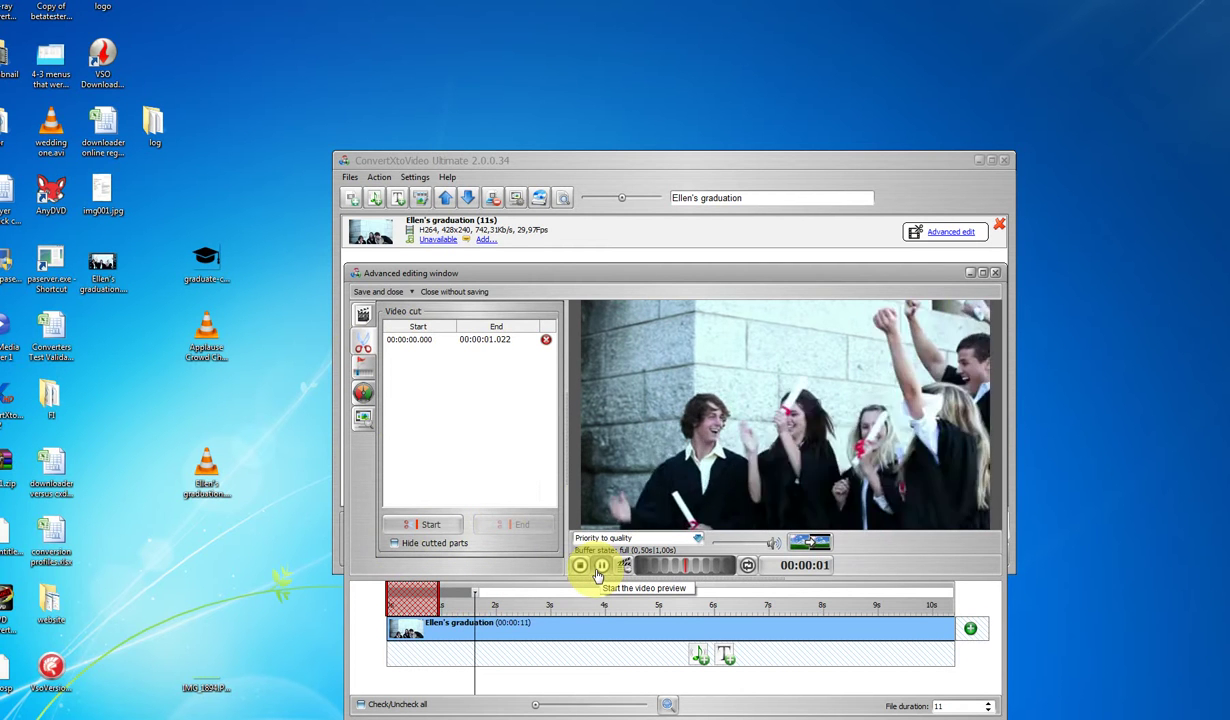
left_click(579, 566)
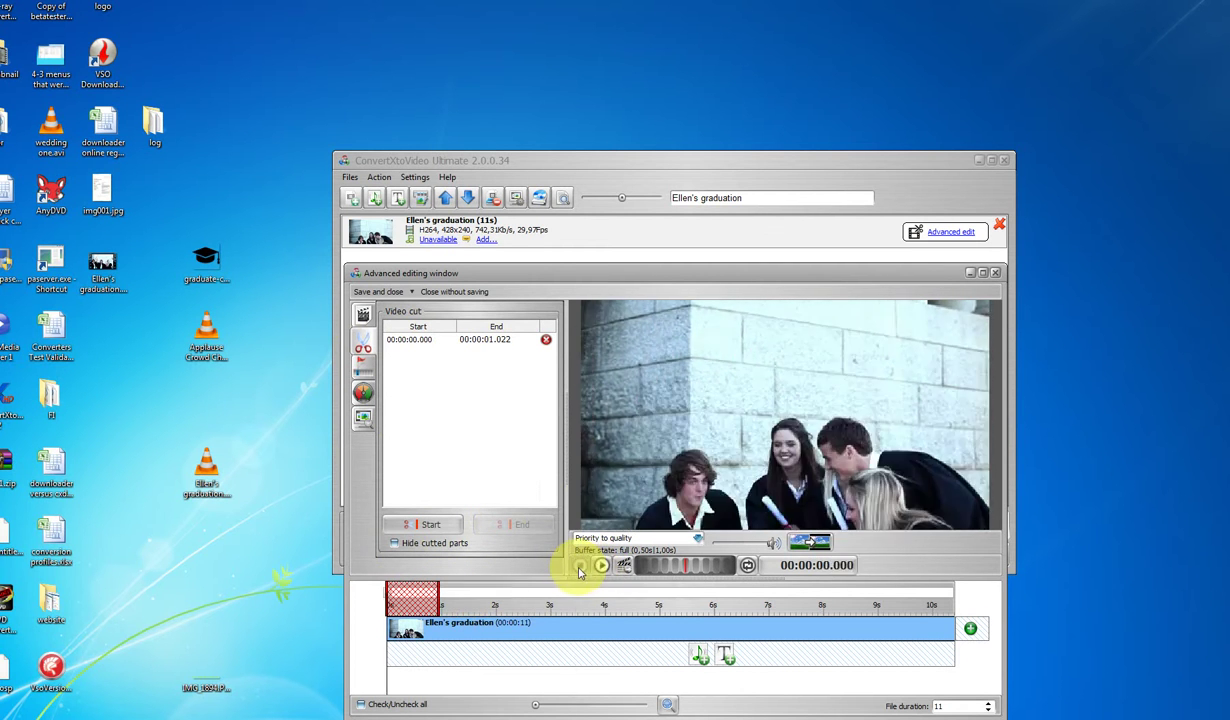
left_click(532, 597)
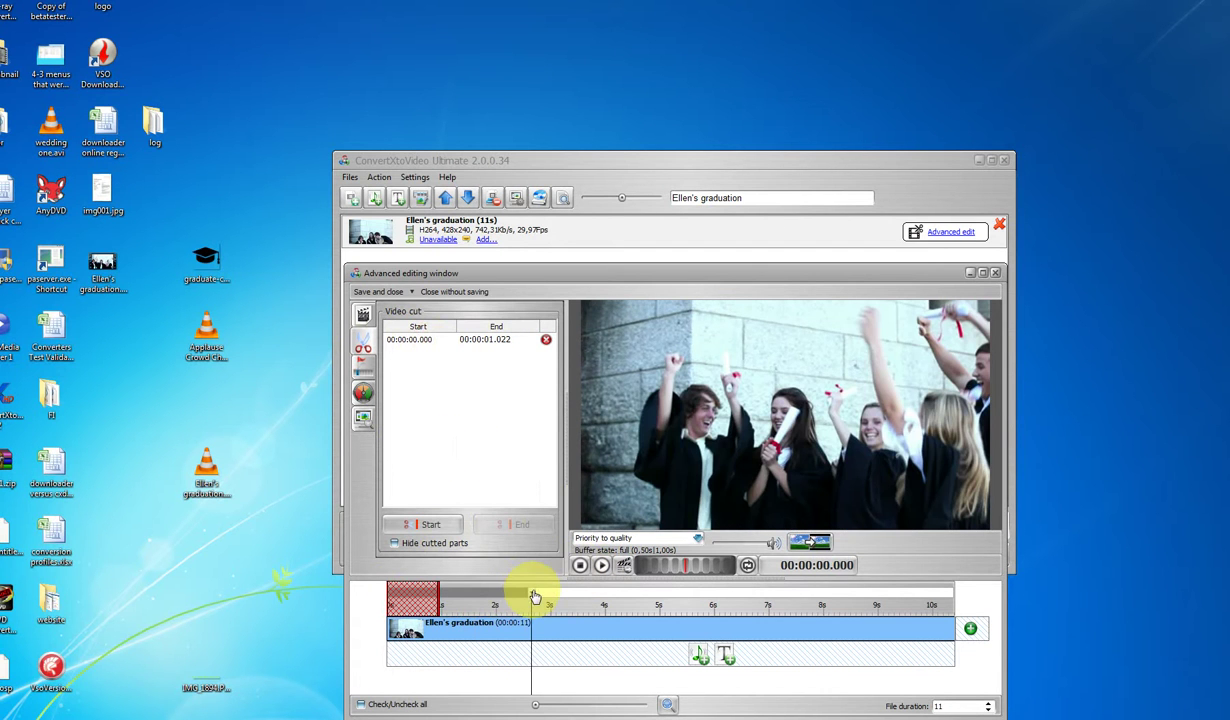
left_click(848, 600)
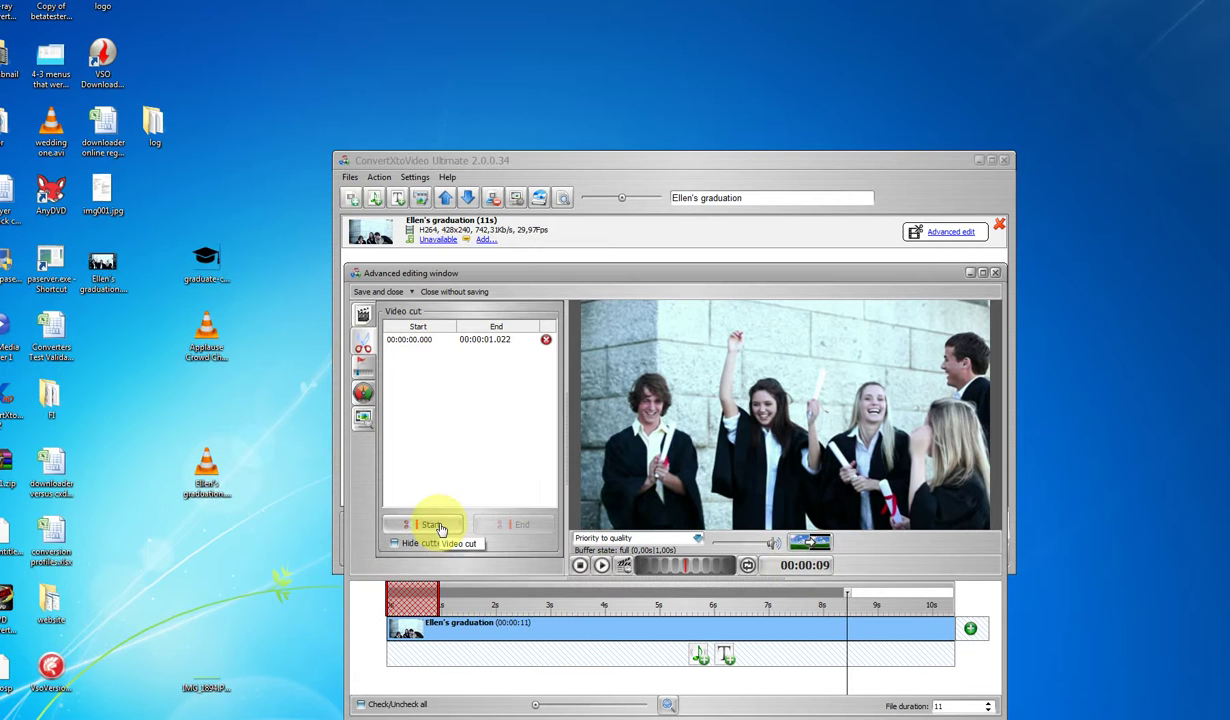
left_click(434, 525)
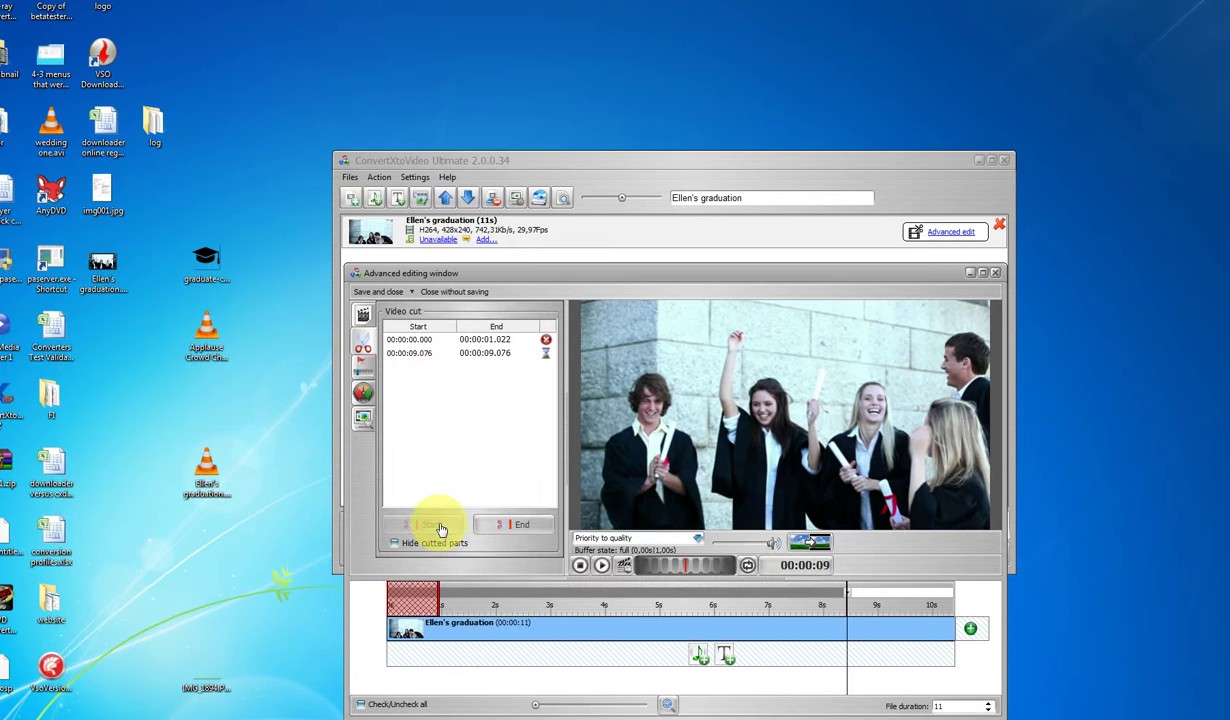
left_click(955, 597)
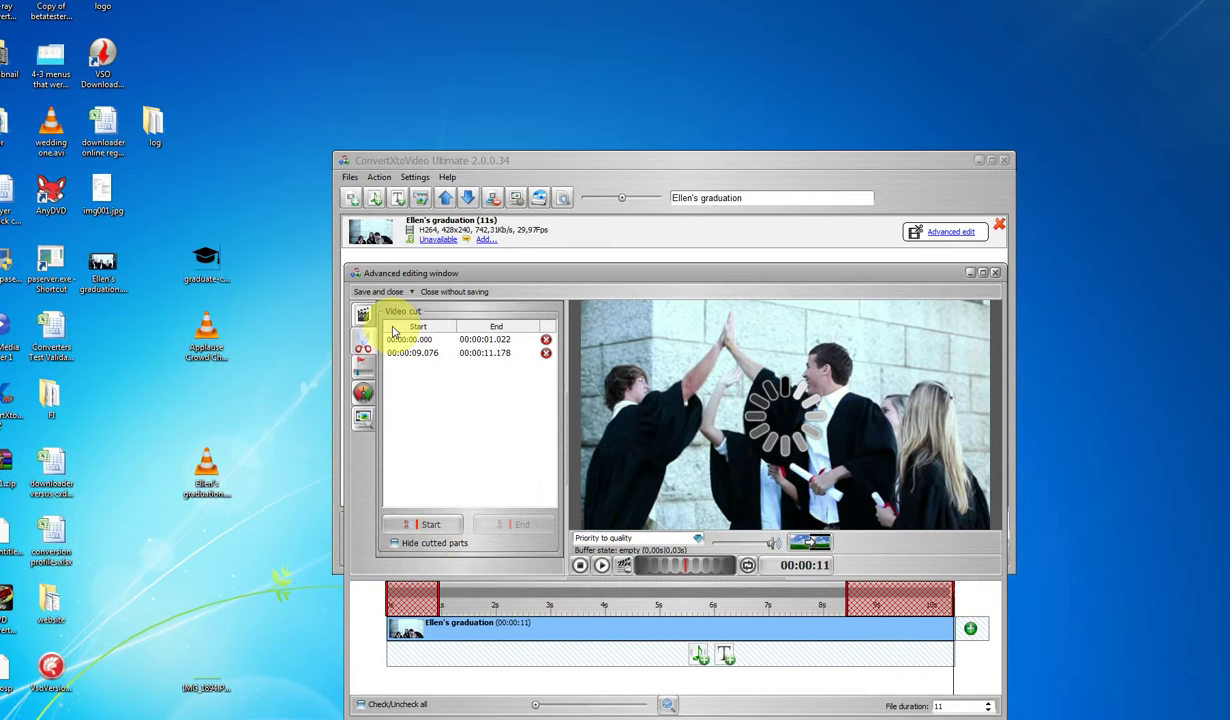
Save the cuts and convert the trimmed clip to an 8-second Ellen's graduation.mp4
left_click(378, 291)
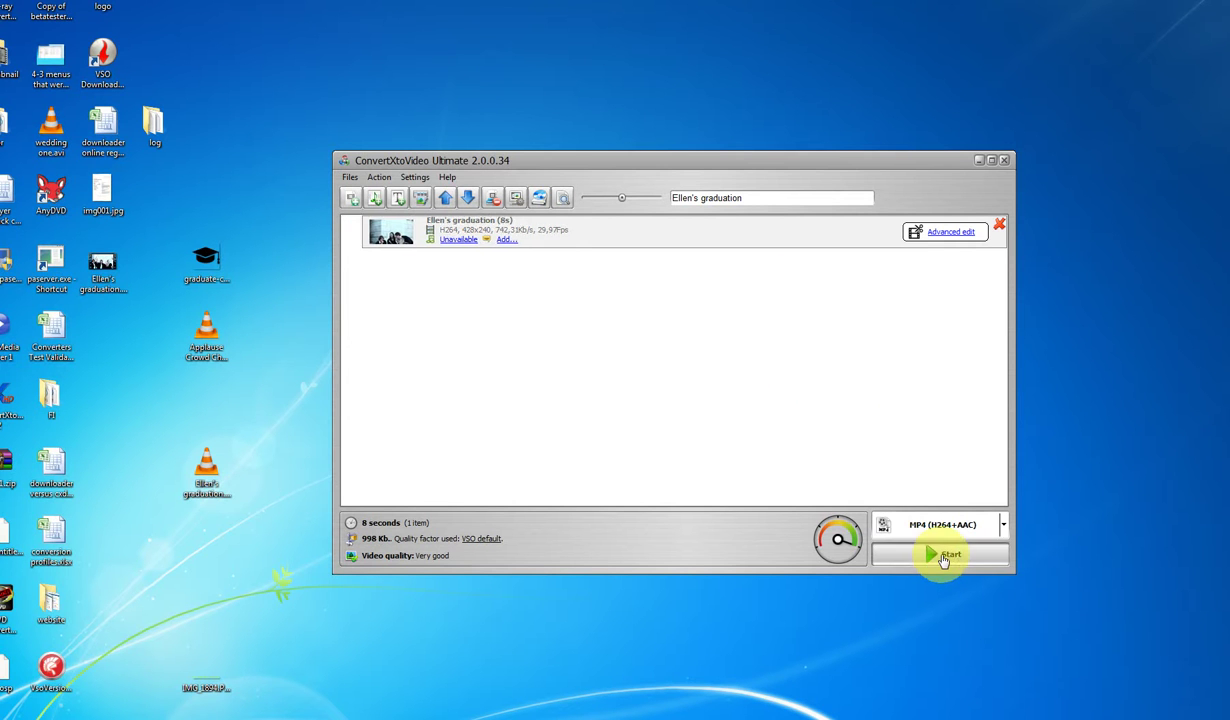
left_click(944, 558)
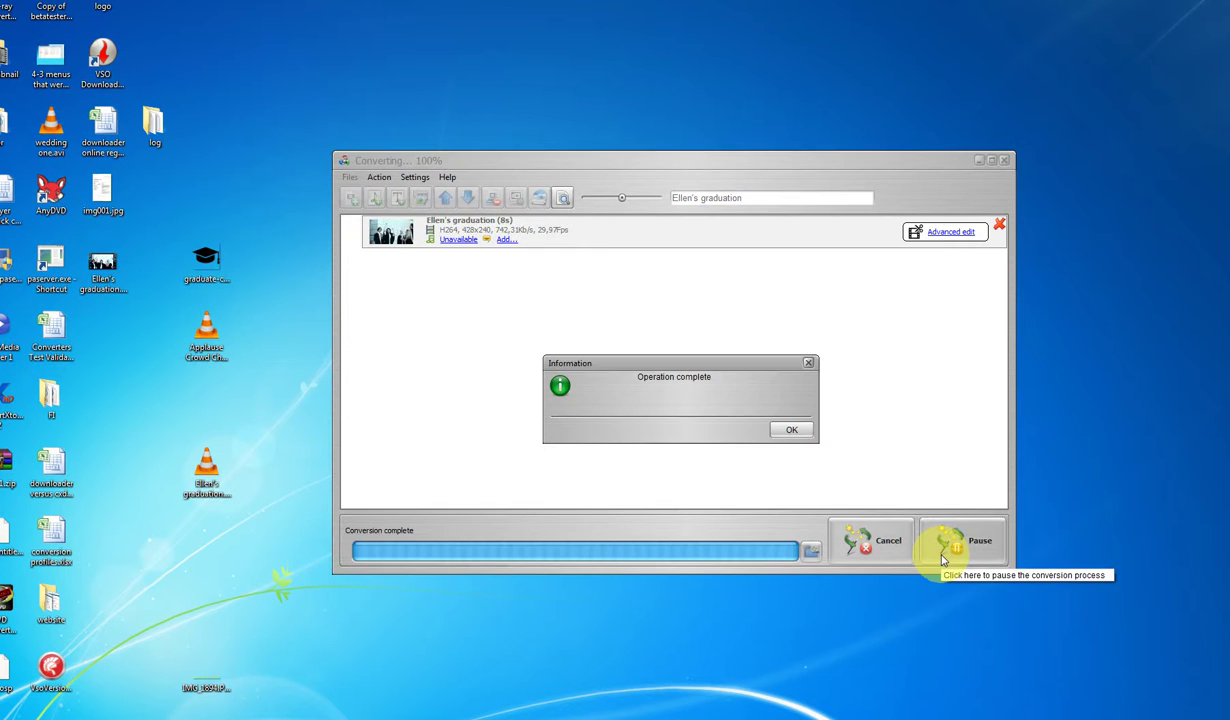
left_click(792, 431)
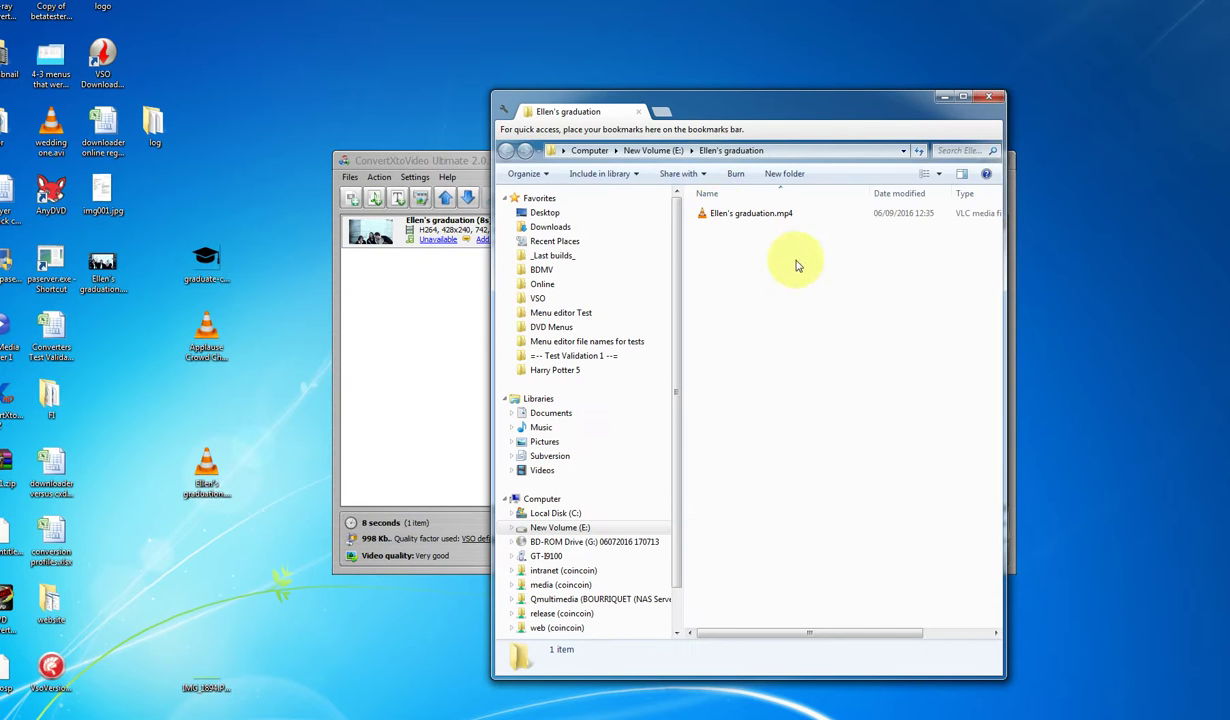
Select the converted Ellen's graduation.mp4 (814 KB), then switch to the YouTube browser window
left_click(757, 219)
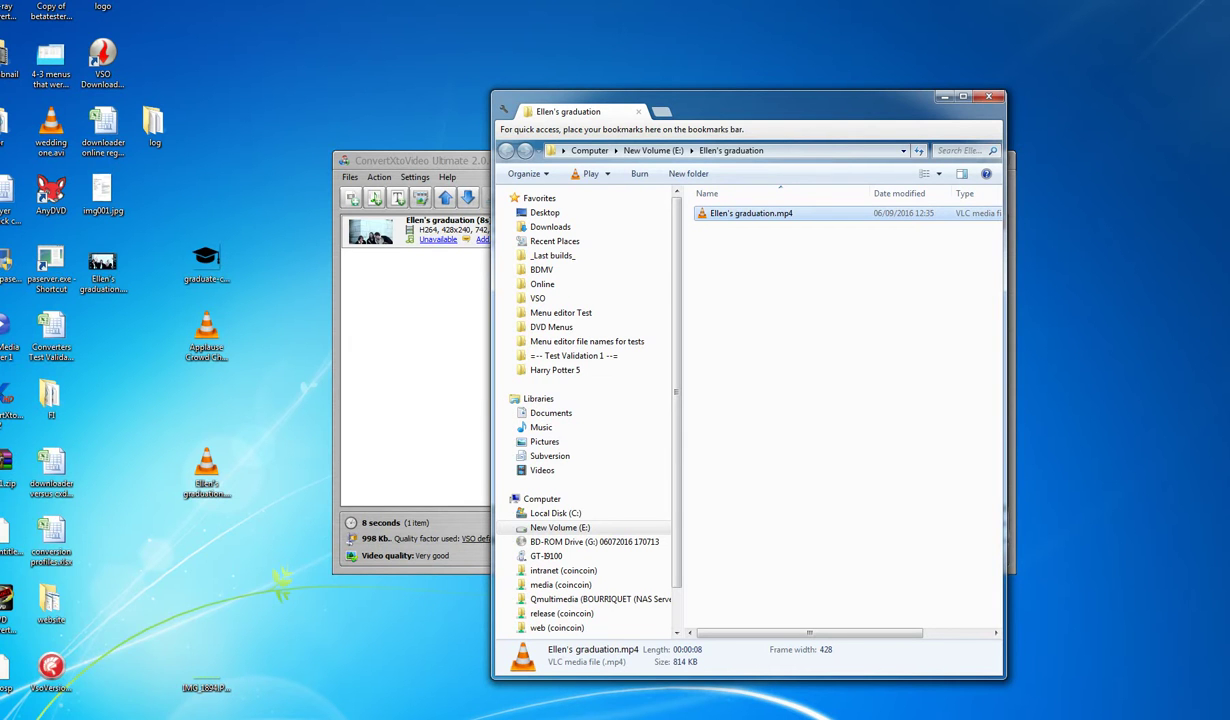
mouse_move(109, 719)
left_click(108, 680)
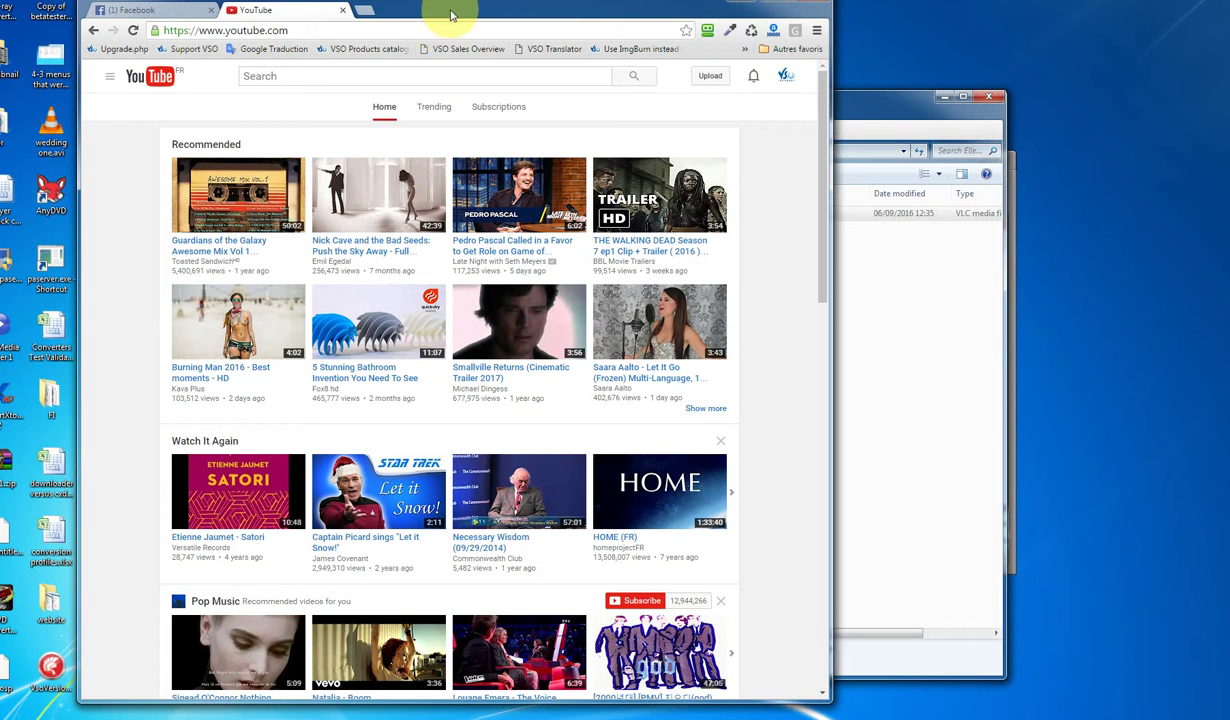
Upload toulouse-downtown.mp4 to YouTube as an unlisted video titled toulouse downtown
left_click_drag(450, 22, 518, 80)
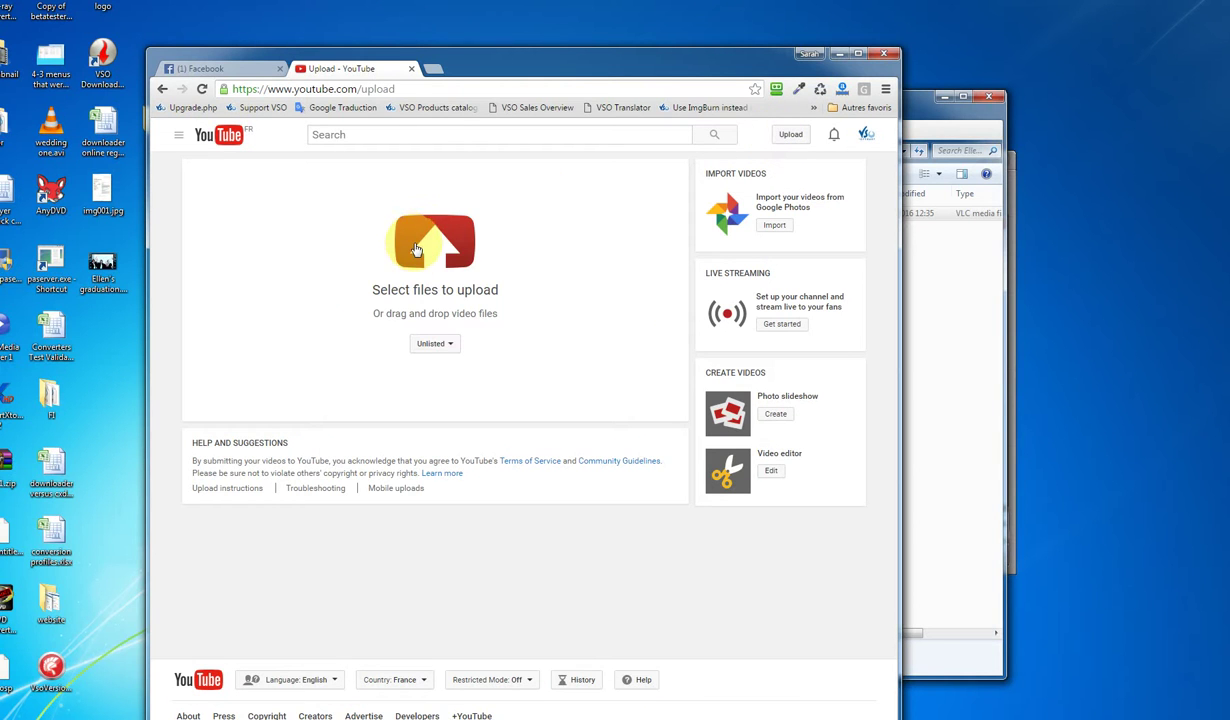
left_click(424, 257)
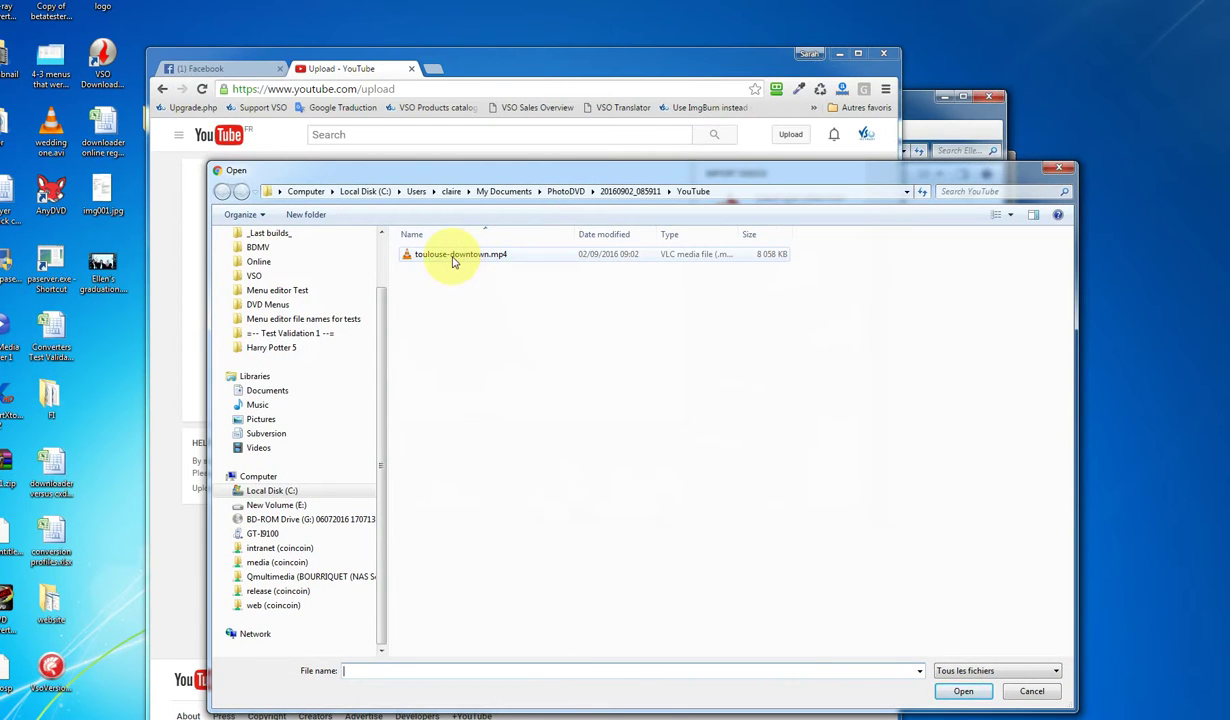
double_click(452, 256)
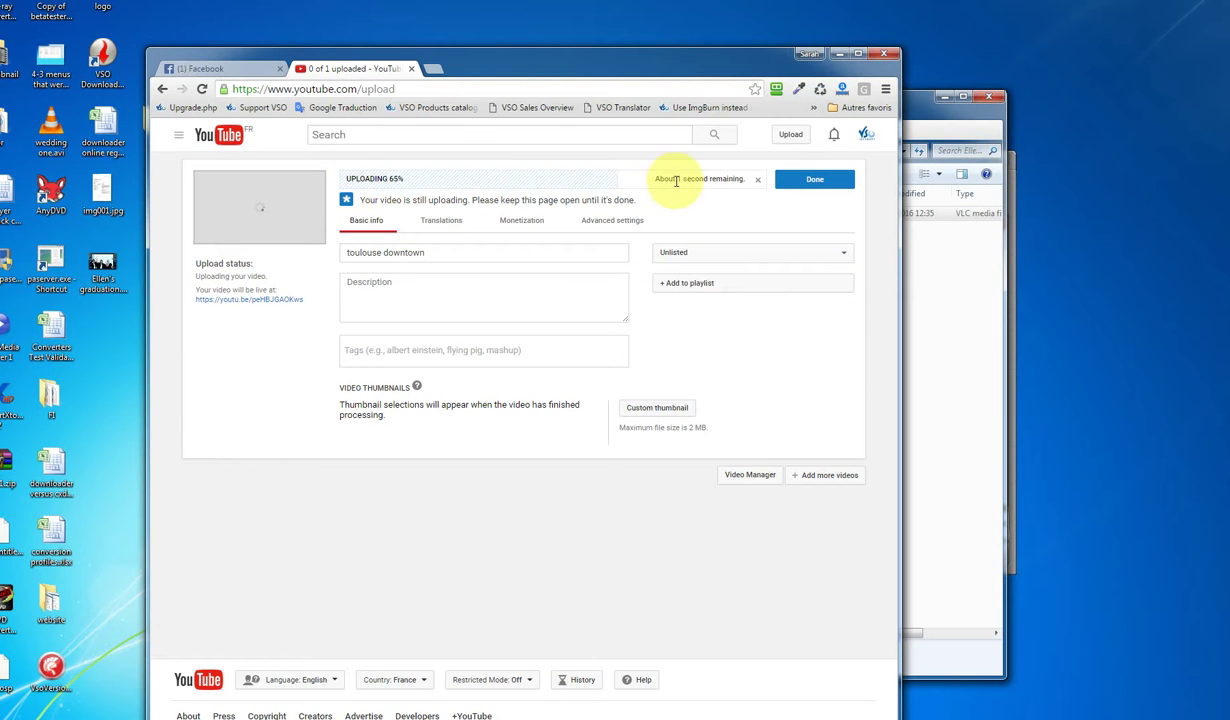
Keep the toulouse downtown video Unlisted and finish the upload to show its share link
left_click(500, 253)
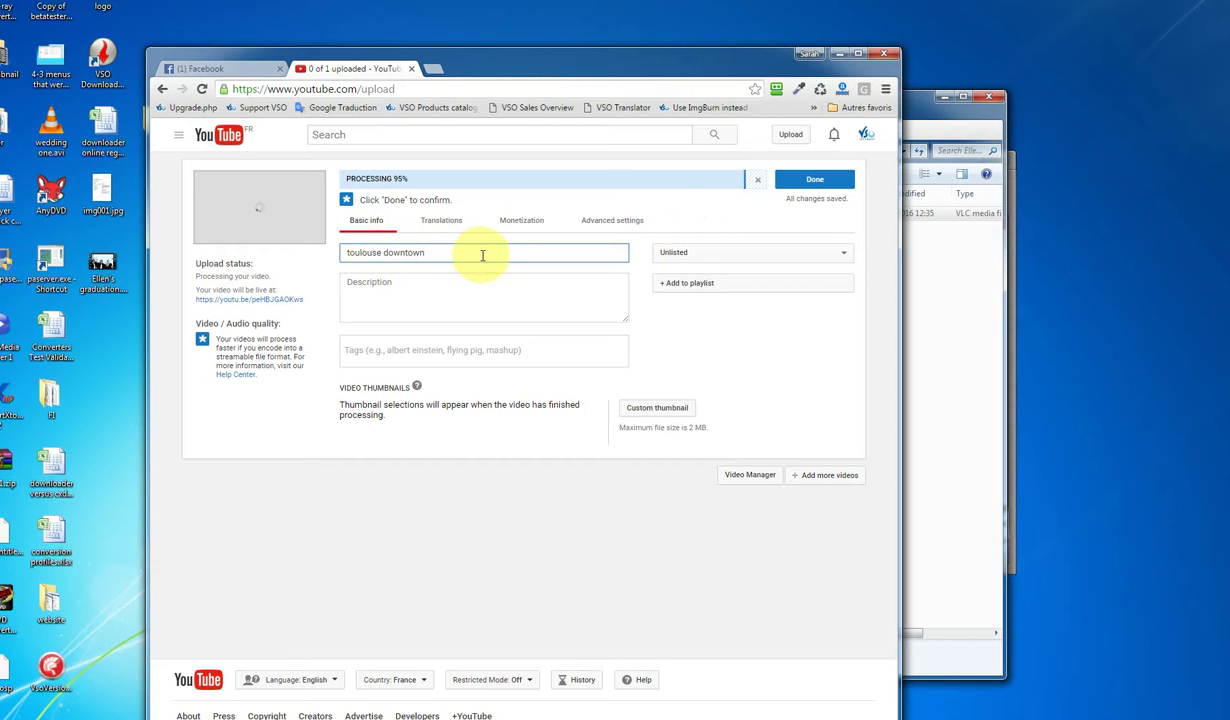
left_click(677, 253)
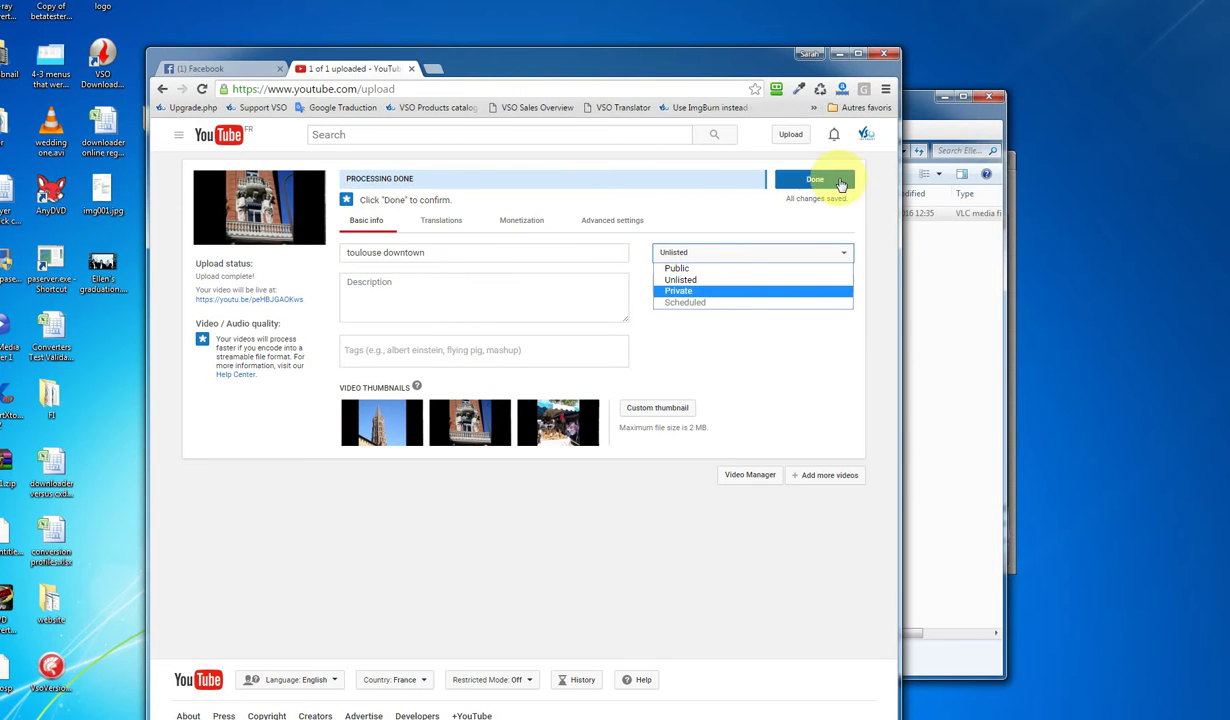
left_click(519, 251)
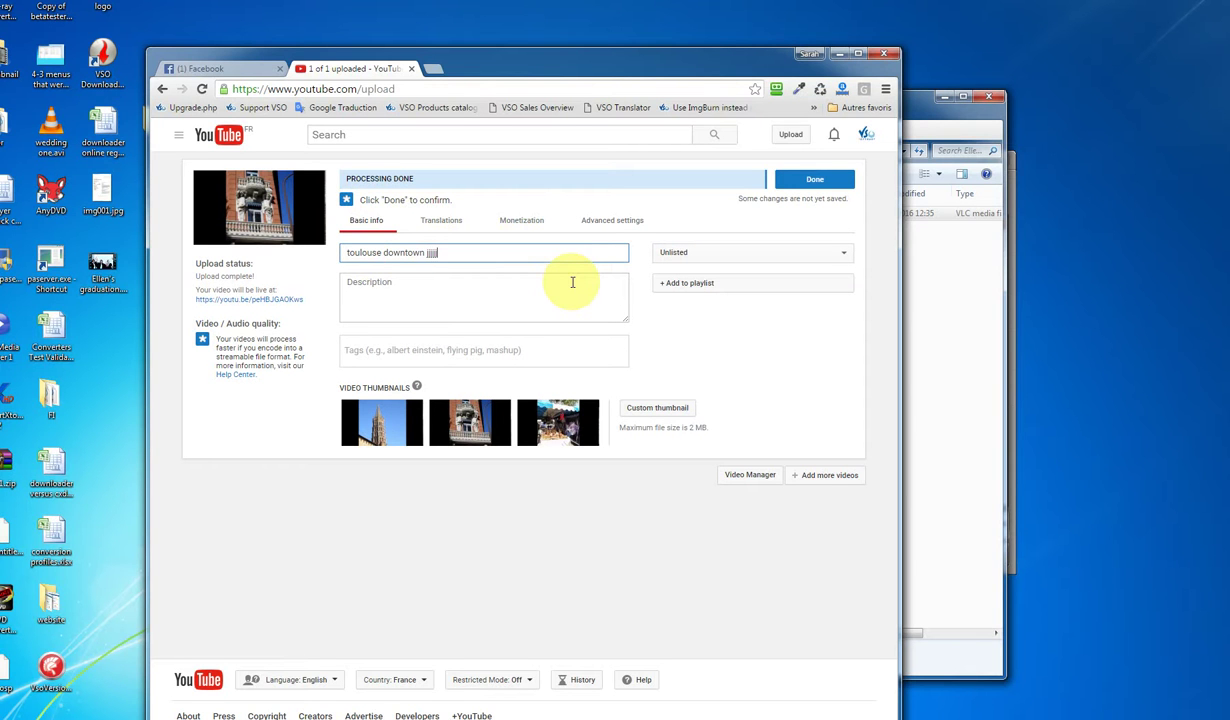
left_click(845, 180)
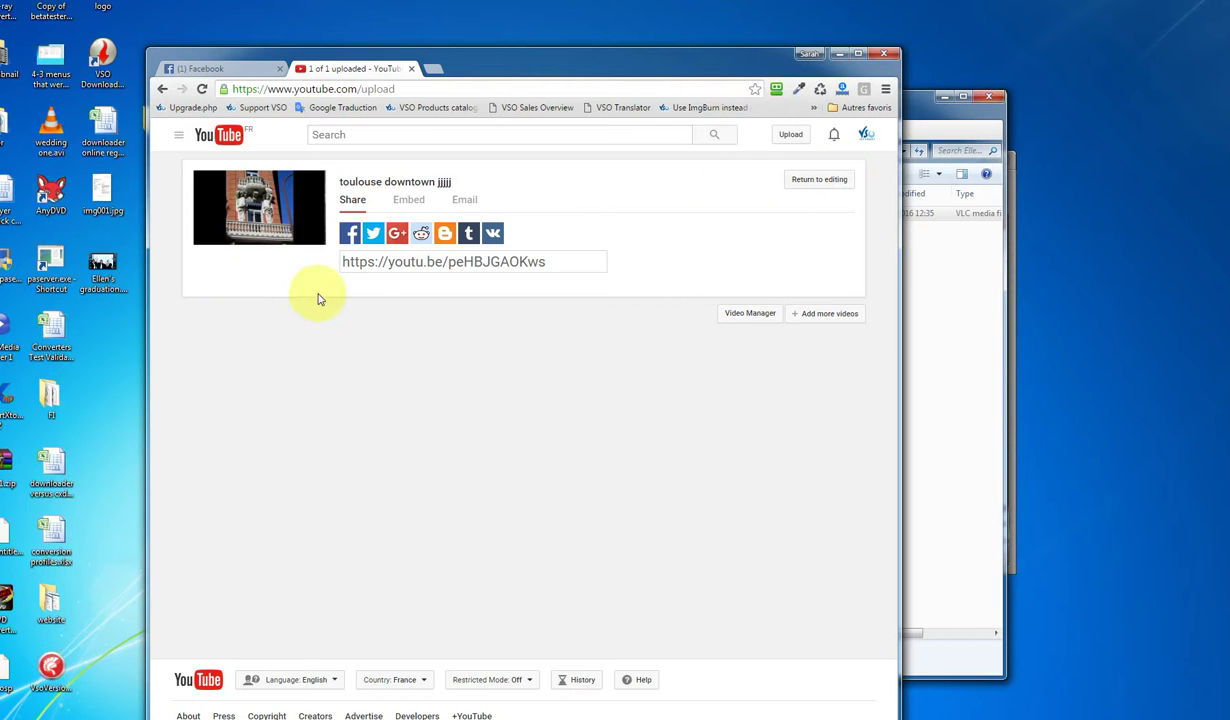
left_click_drag(396, 260, 563, 261)
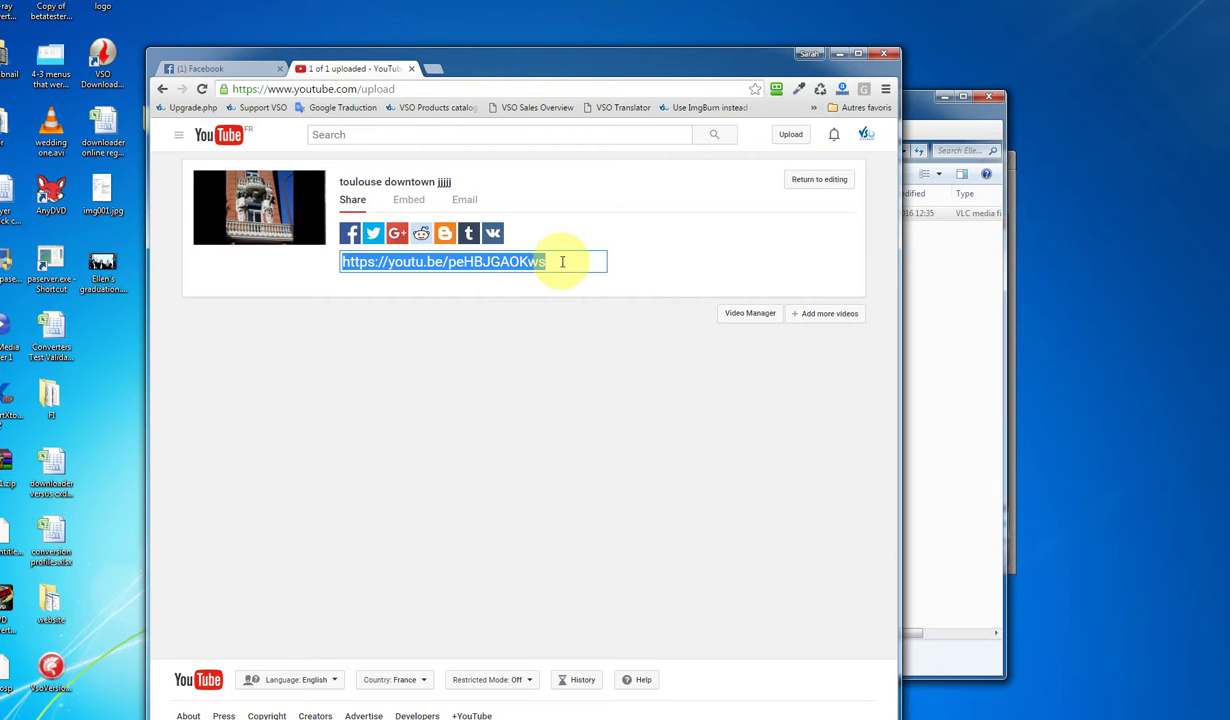
left_click(251, 206)
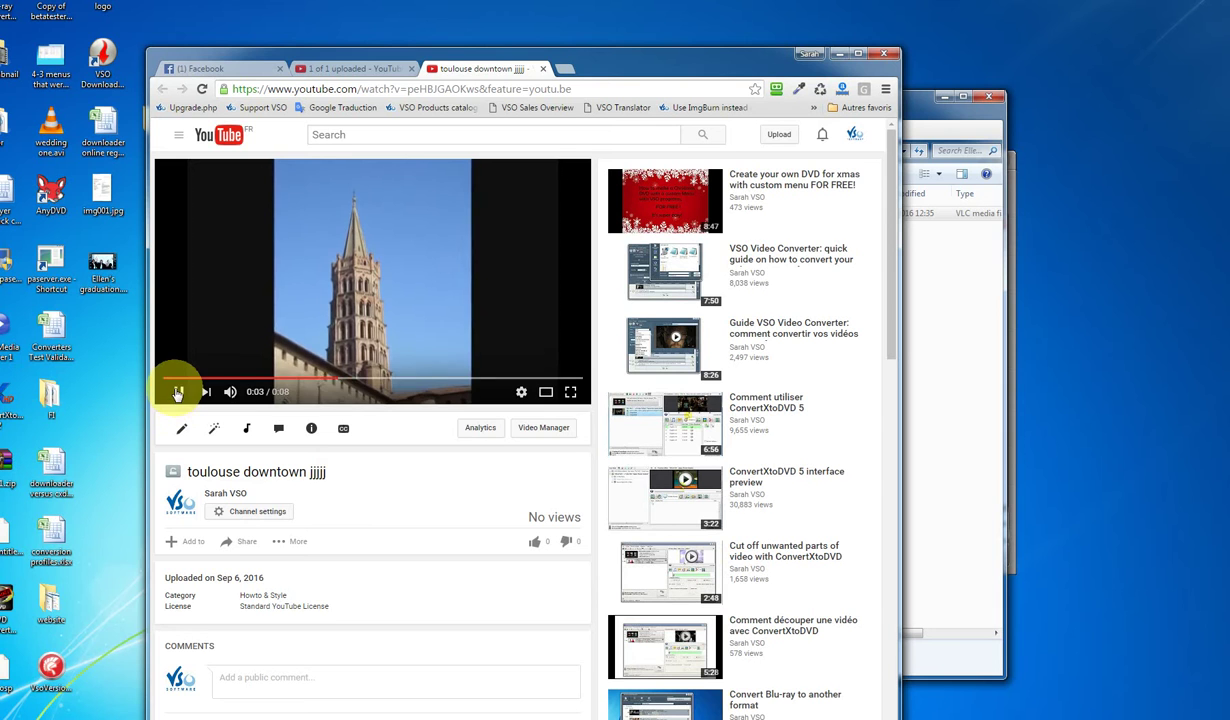
left_click(370, 204)
left_click(543, 68)
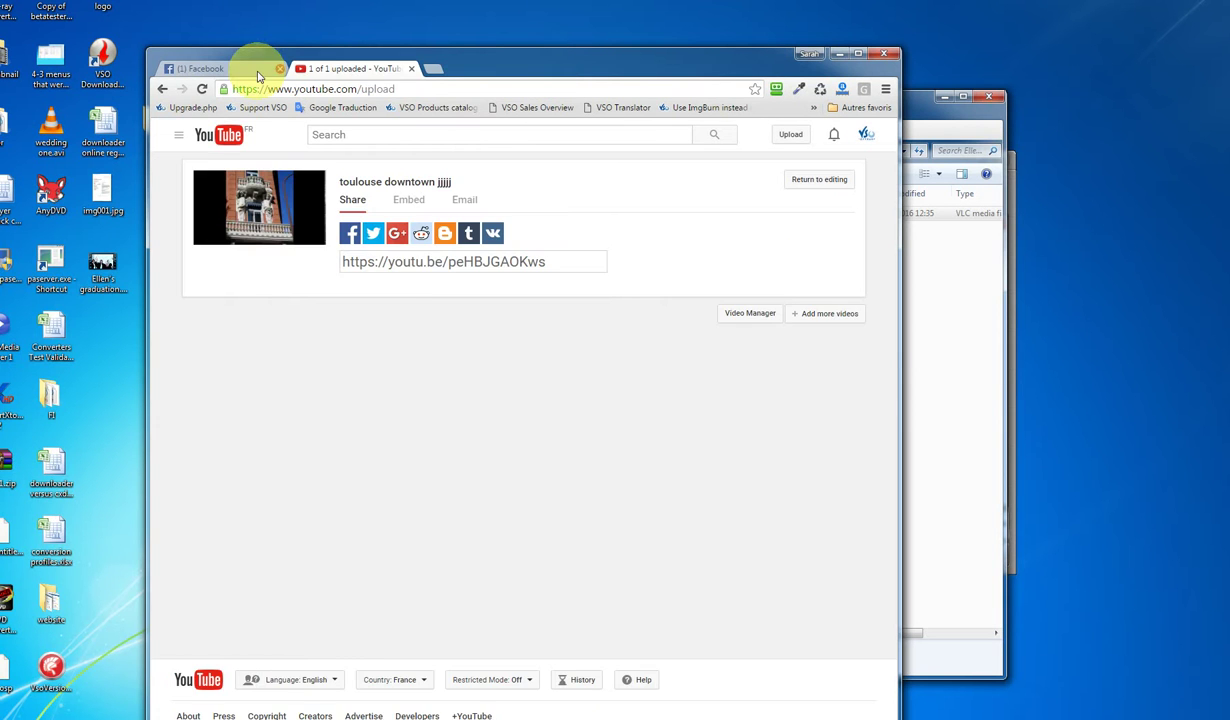
Start a Facebook post with toulouse-downtown.mp4 attached
left_click(225, 69)
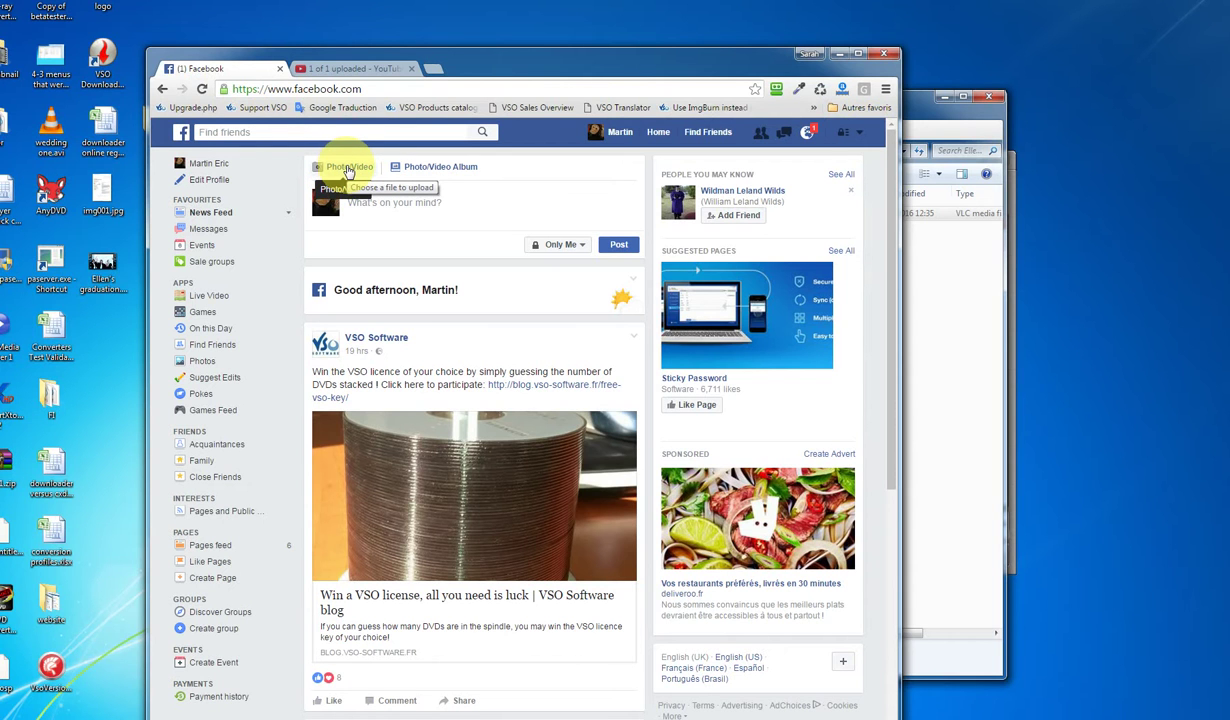
left_click(348, 172)
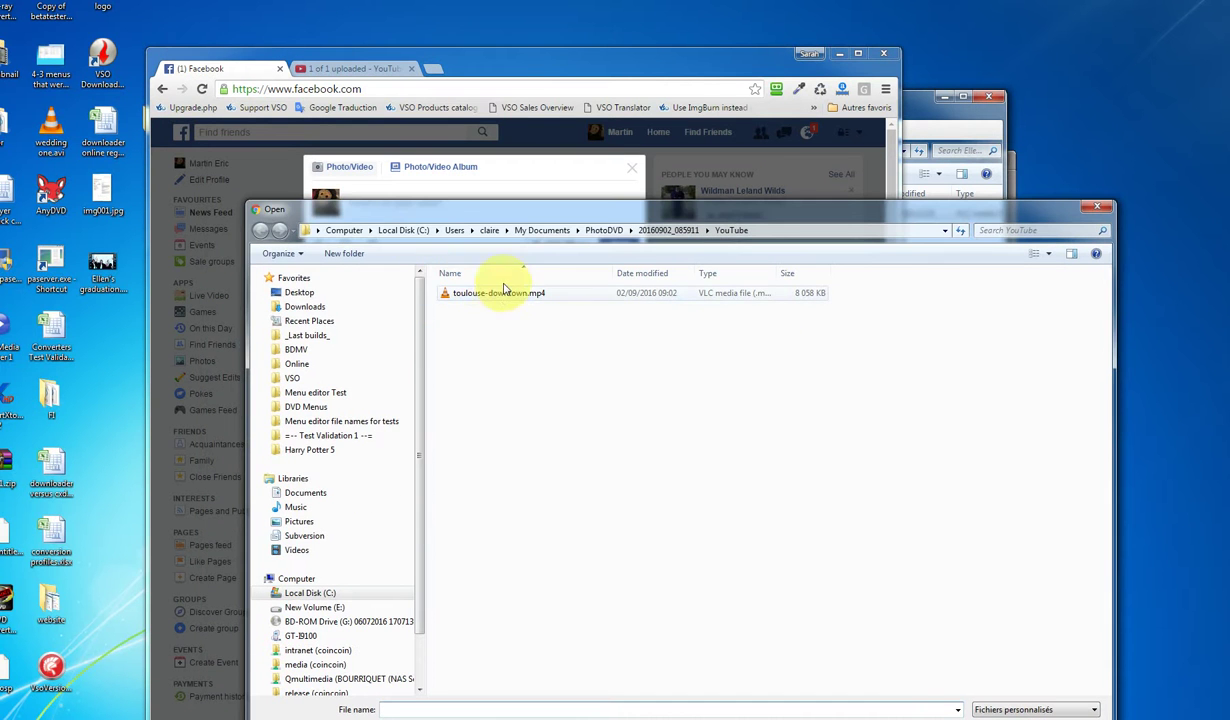
double_click(502, 297)
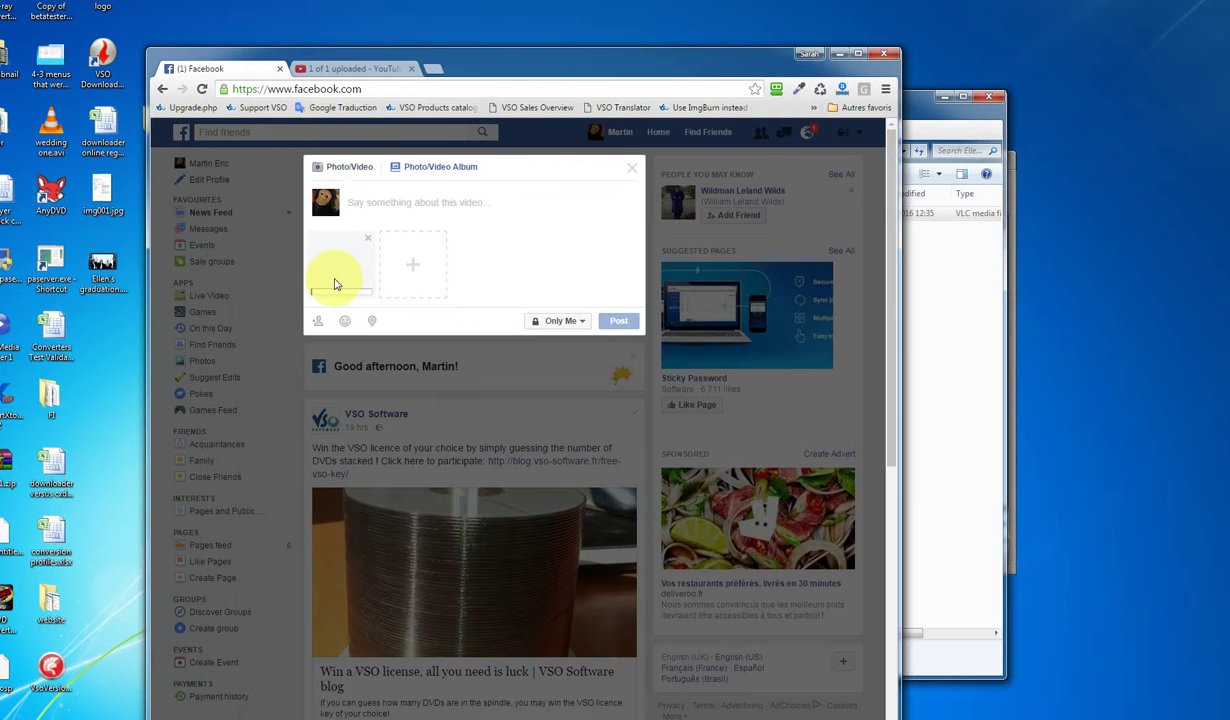
Caption it 'Downtown Toulouse this weekend', keep the audience Only Me, and publish
left_click(431, 203)
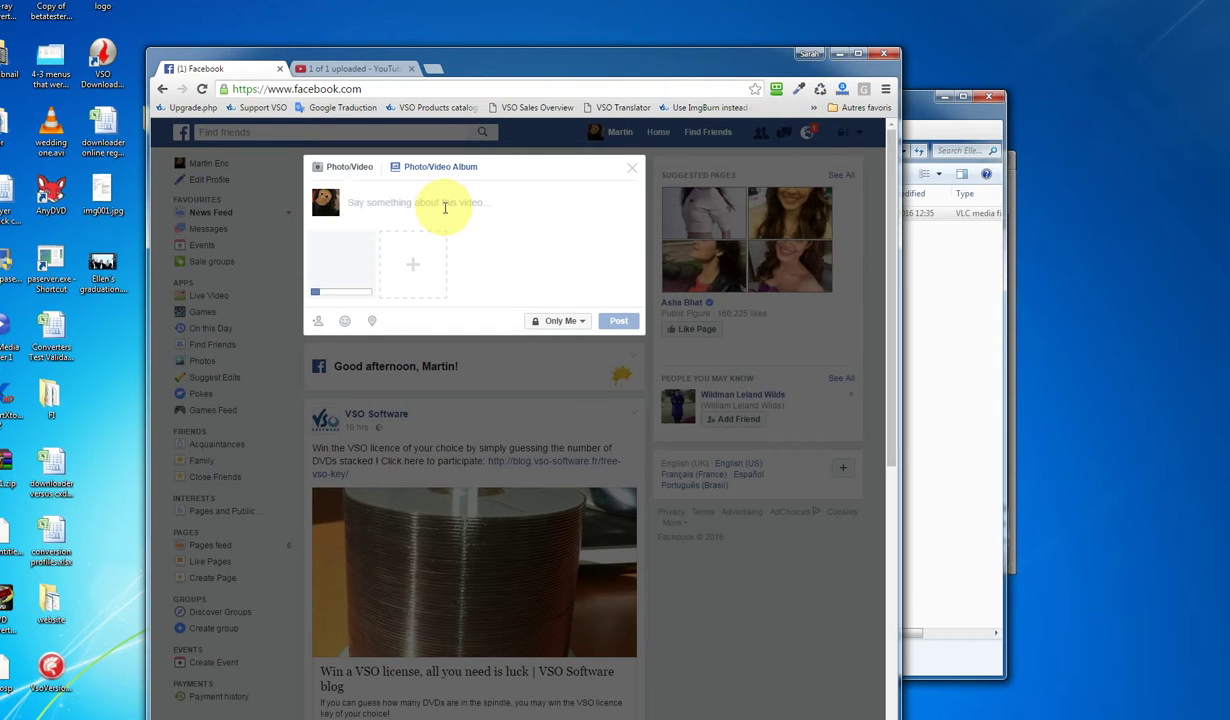
type("Downtown Toulouse this weekend")
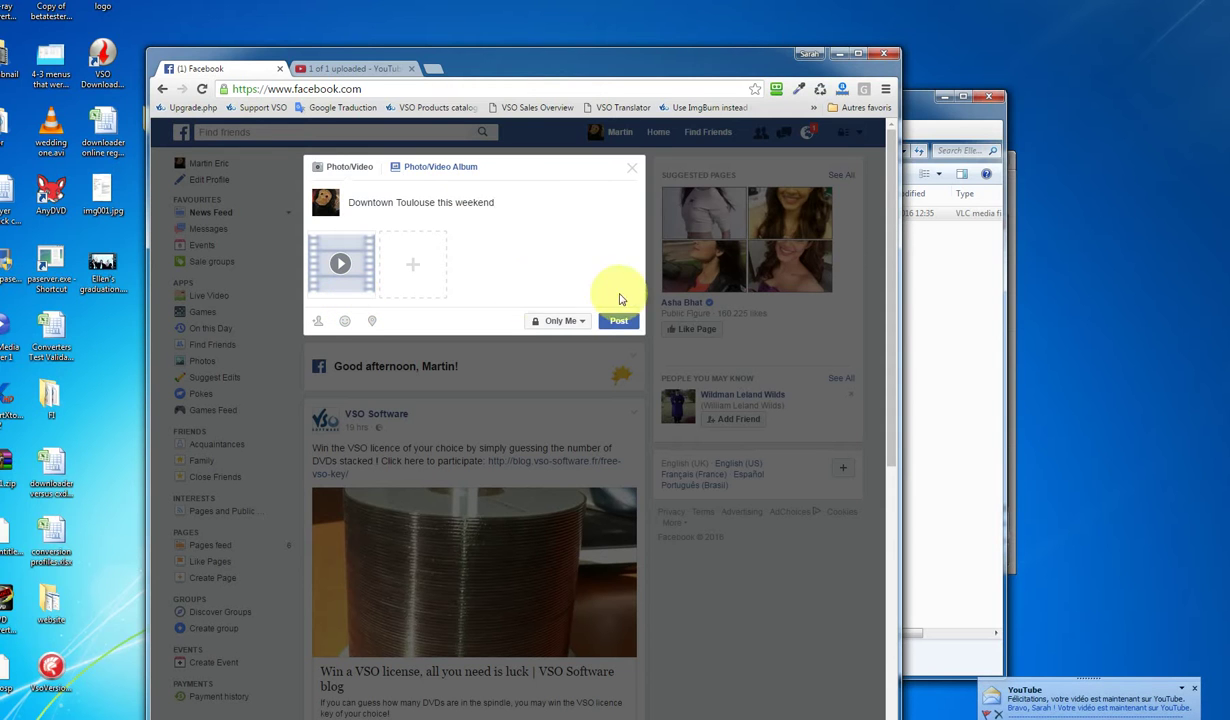
left_click(570, 322)
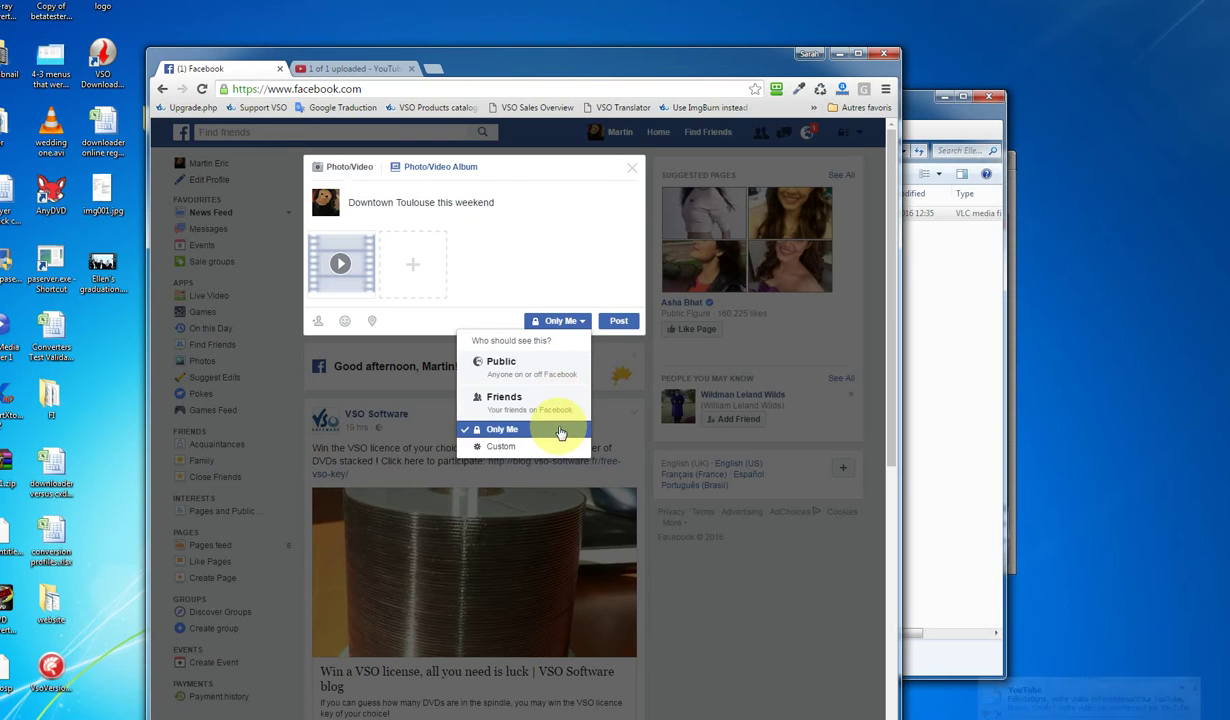
left_click(575, 281)
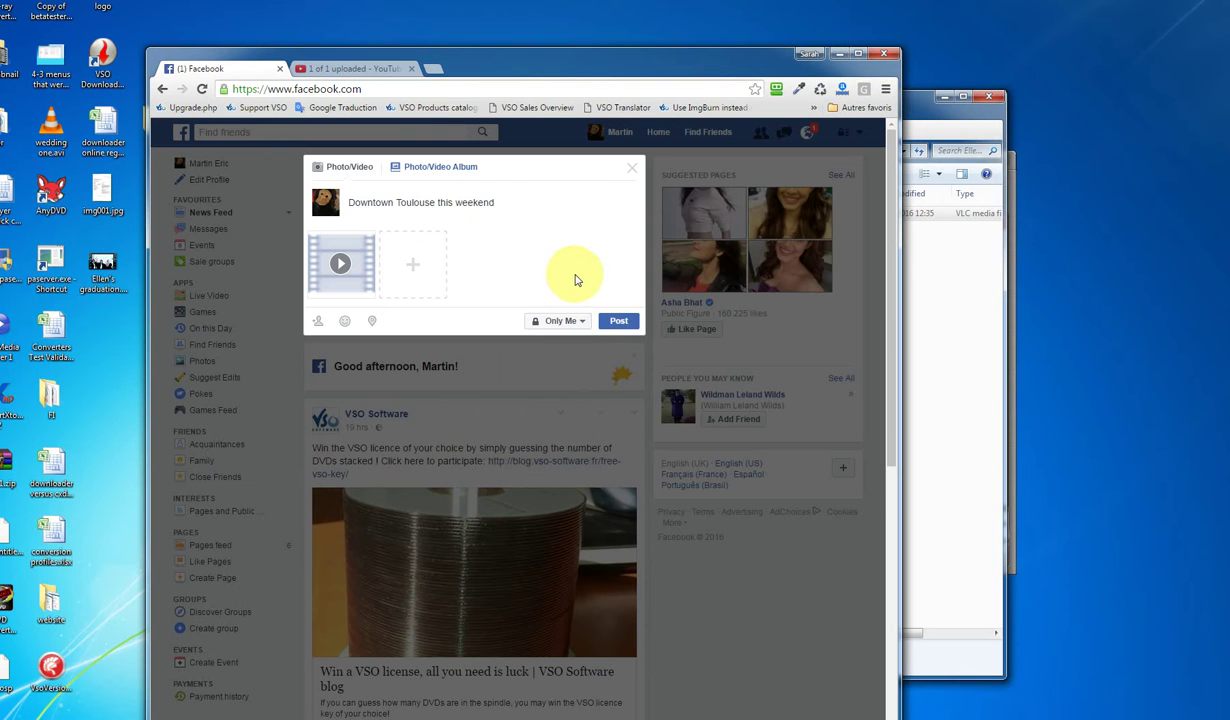
left_click(620, 322)
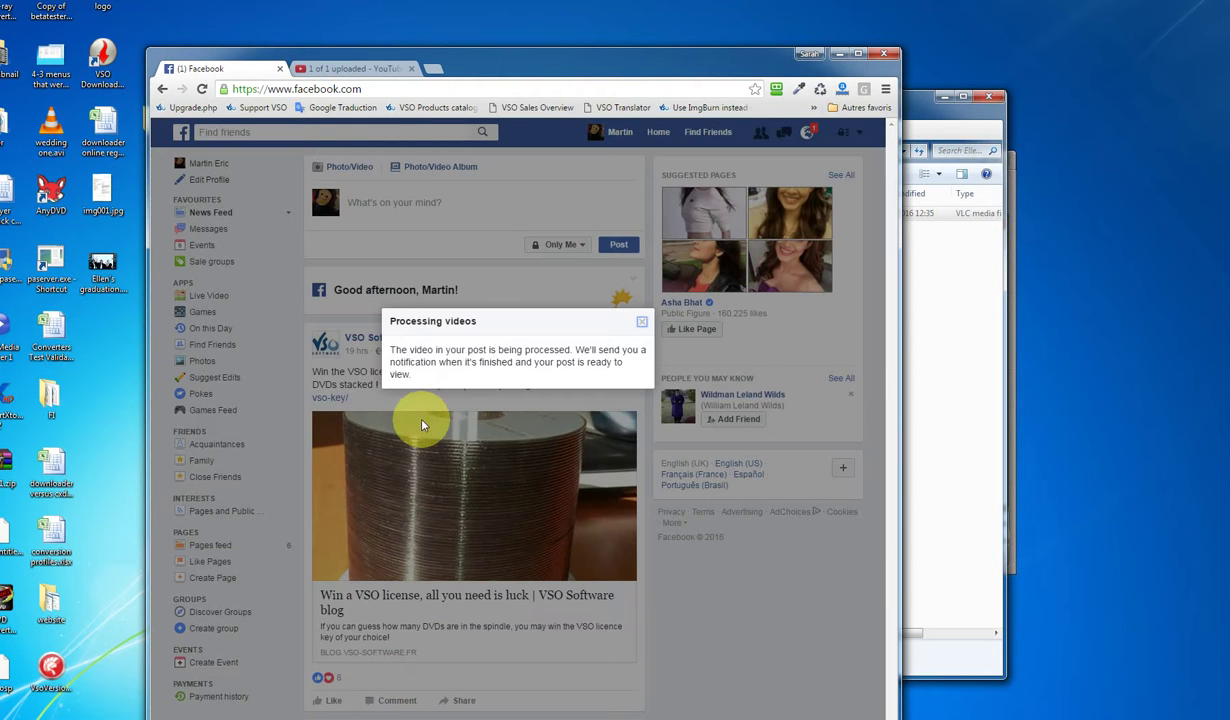
Close the Processing videos notice and wait for the video-ready notification
left_click_drag(563, 55, 596, 24)
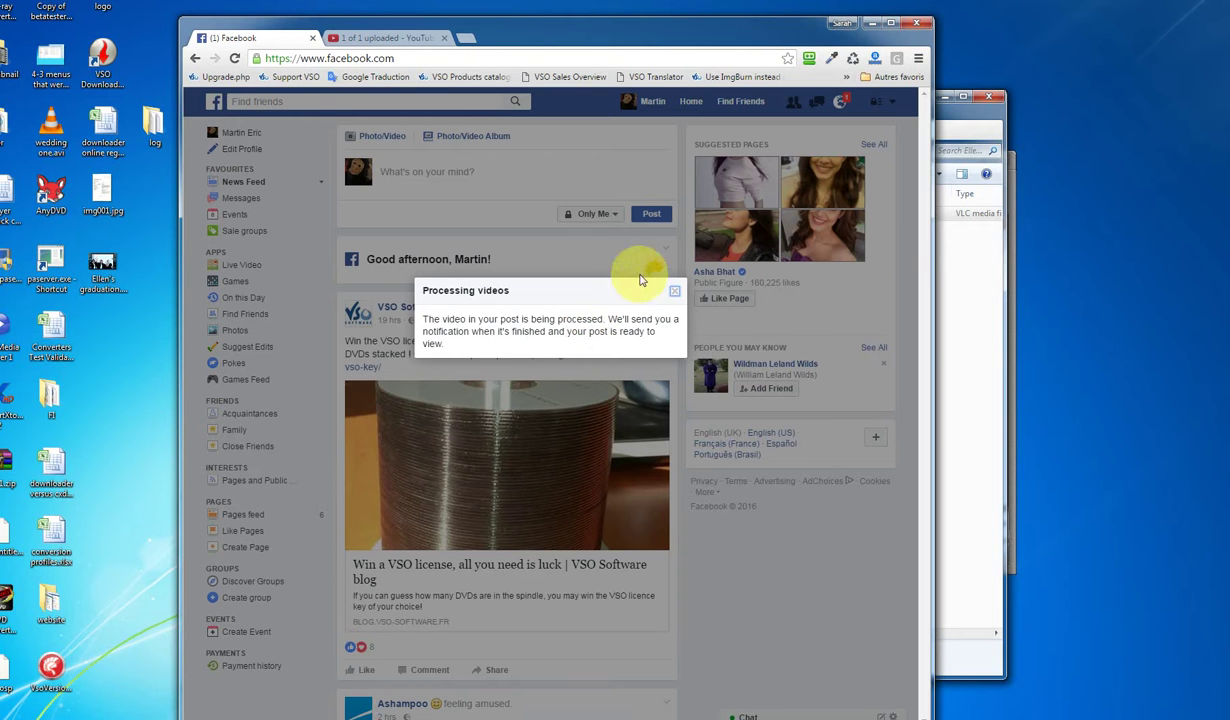
left_click(674, 290)
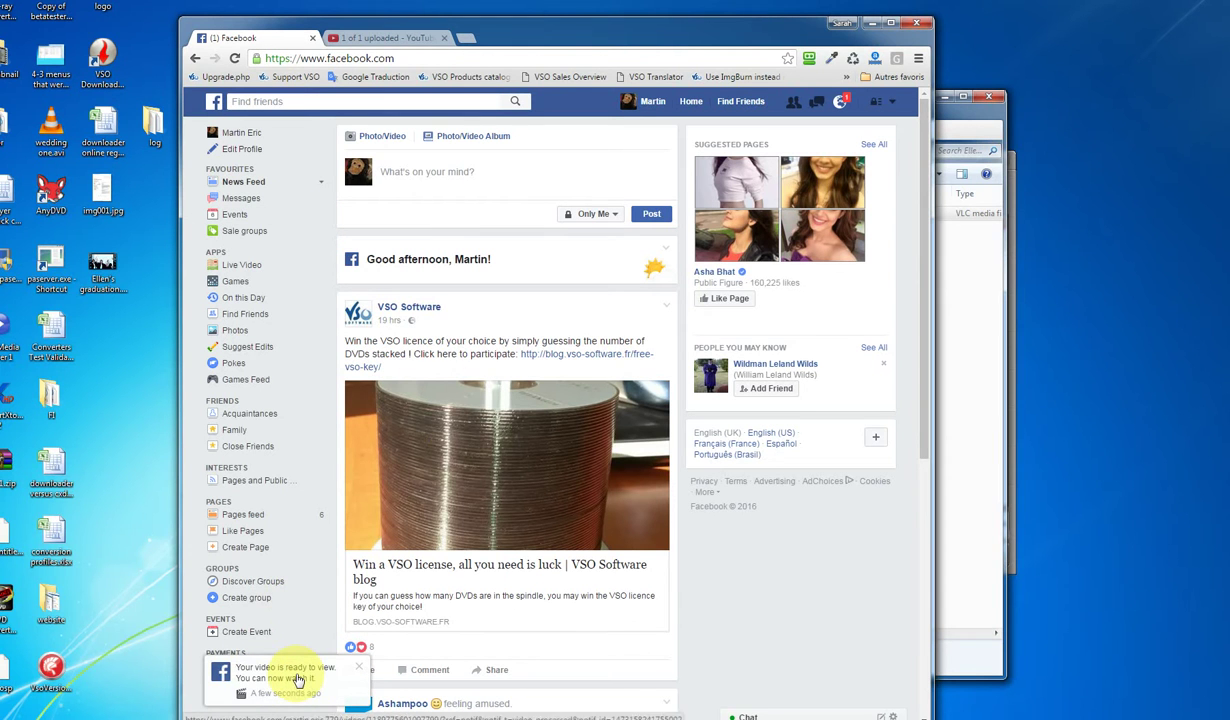
Open the ready video, then refresh the news feed and play and pause the new Downtown Toulouse post
left_click(298, 679)
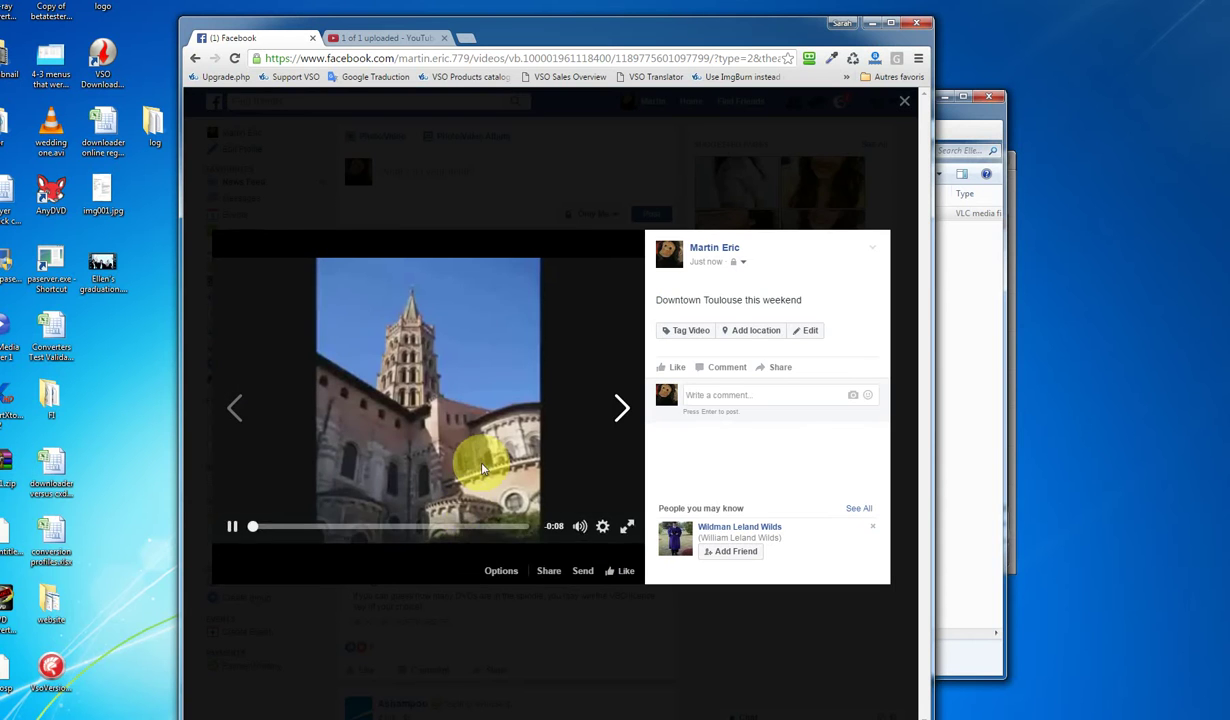
left_click(904, 101)
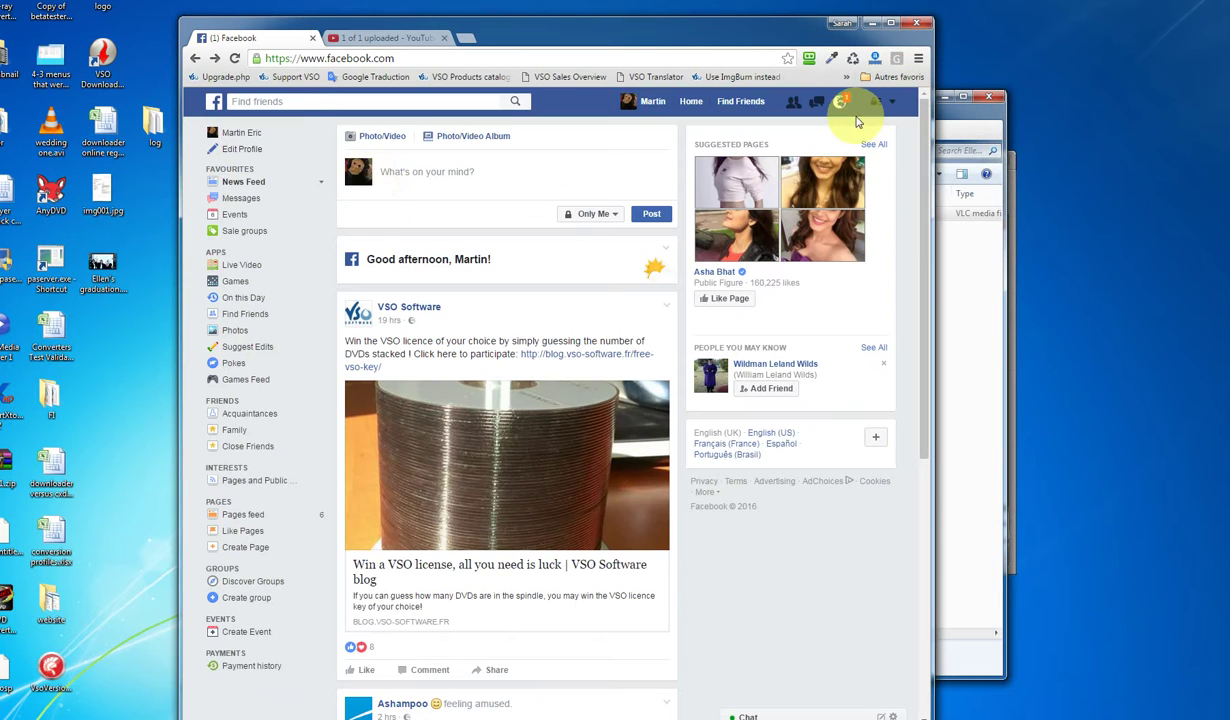
left_click(242, 187)
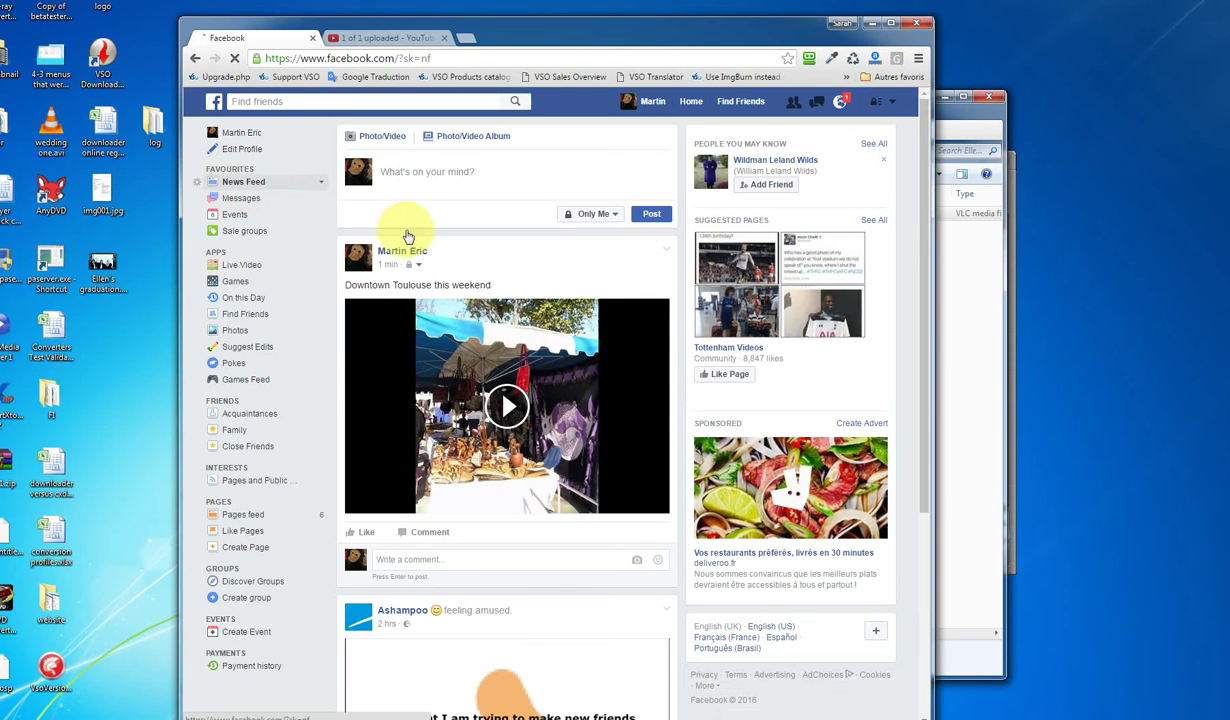
left_click(505, 410)
left_click(363, 497)
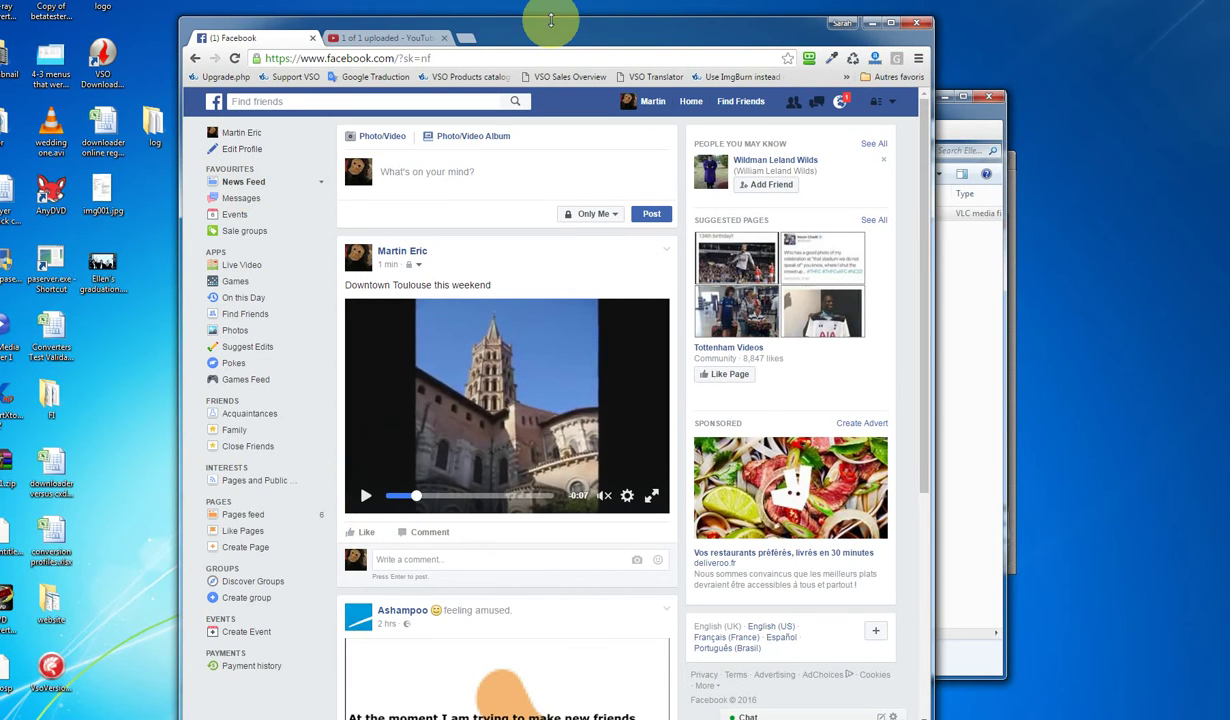
mouse_move(552, 39)
left_mouse_down()
mouse_move(563, 47)
mouse_move(563, 27)
mouse_move(570, 36)
left_mouse_up()
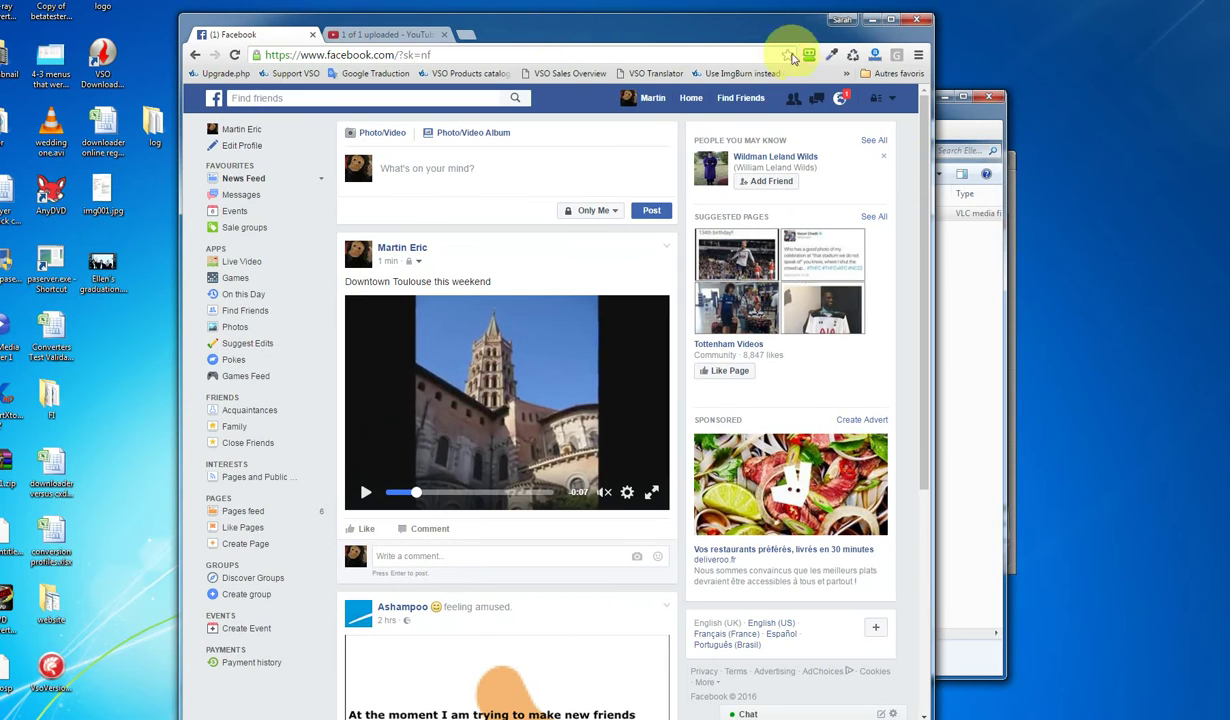